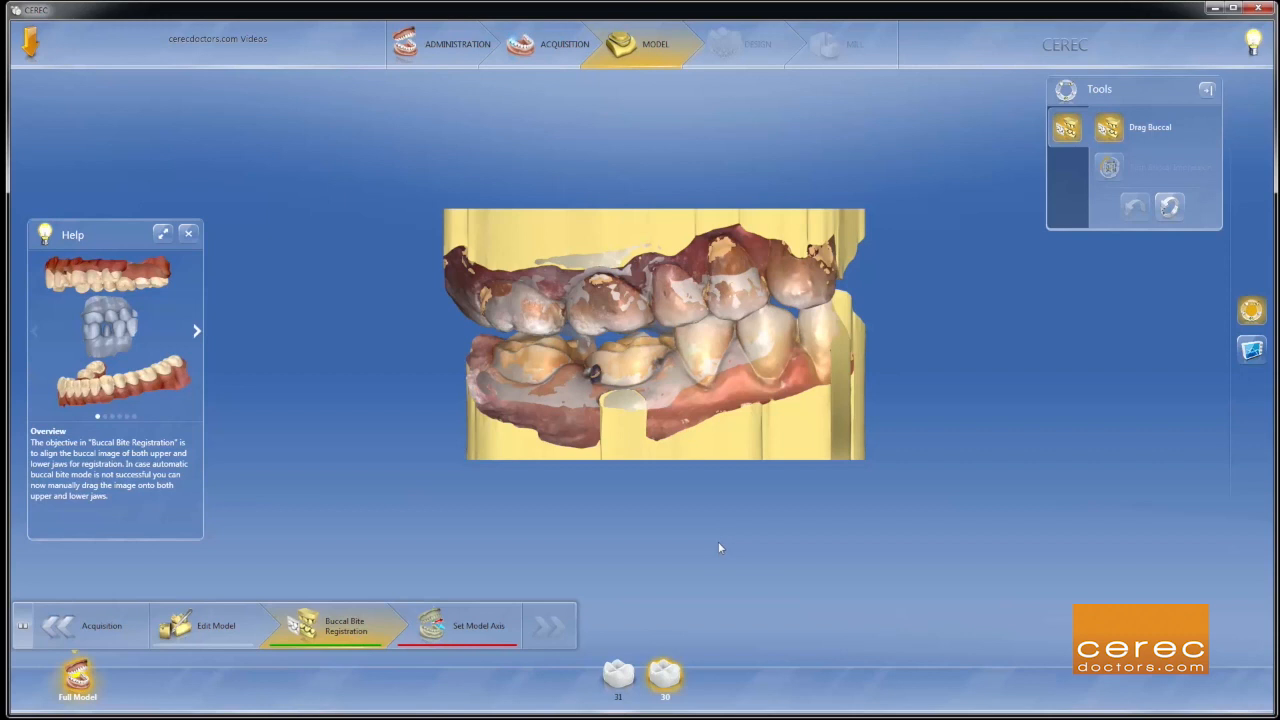
Show the Analyzing Tools window and place it directly beneath the Tools window
{"action": "left_click", "coordinate": [1206, 92]}
{"action": "left_click", "coordinate": [1250, 311]}
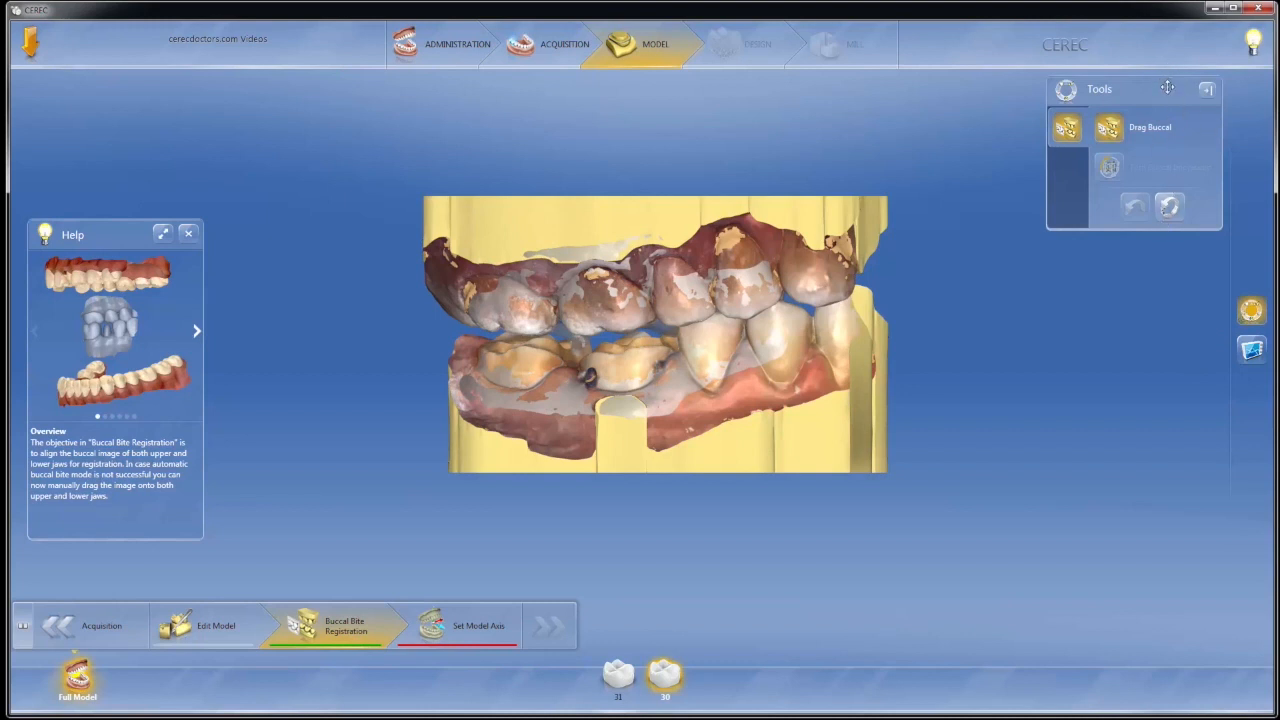
{"action": "left_click", "coordinate": [1251, 349]}
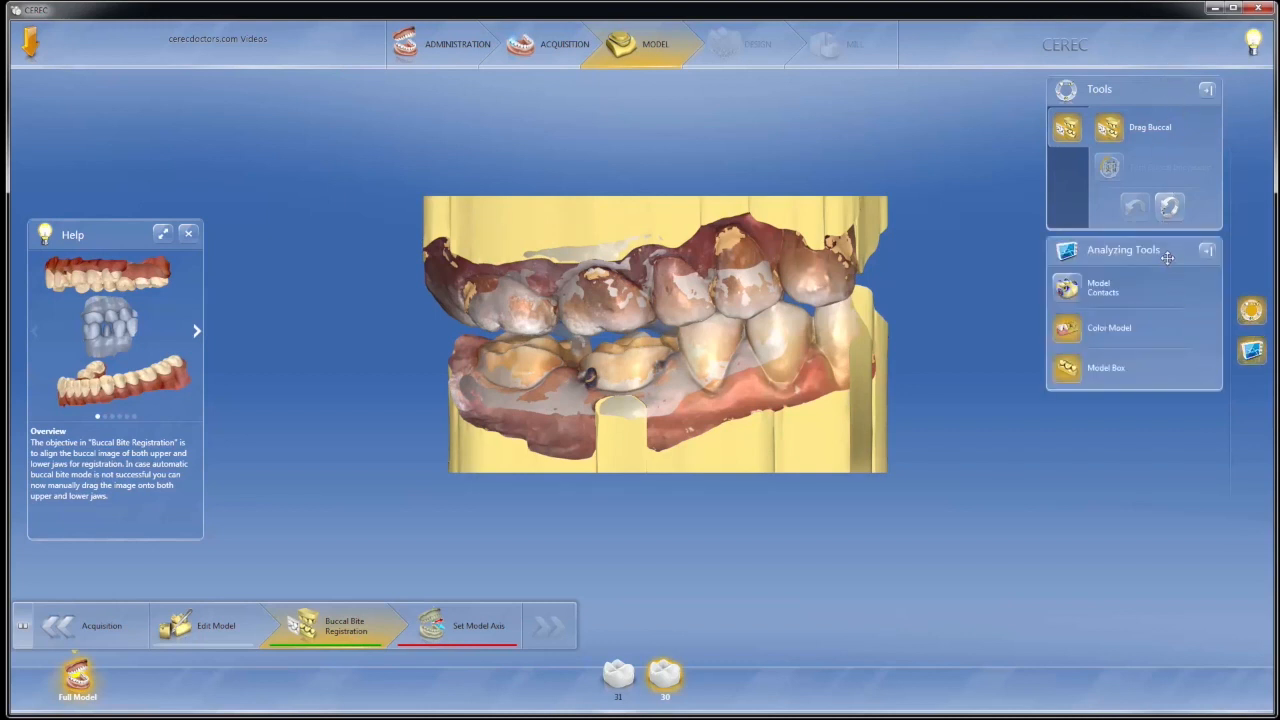
{"action": "left_click_drag", "start_coordinate": [1163, 258], "coordinate": [153, 86]}
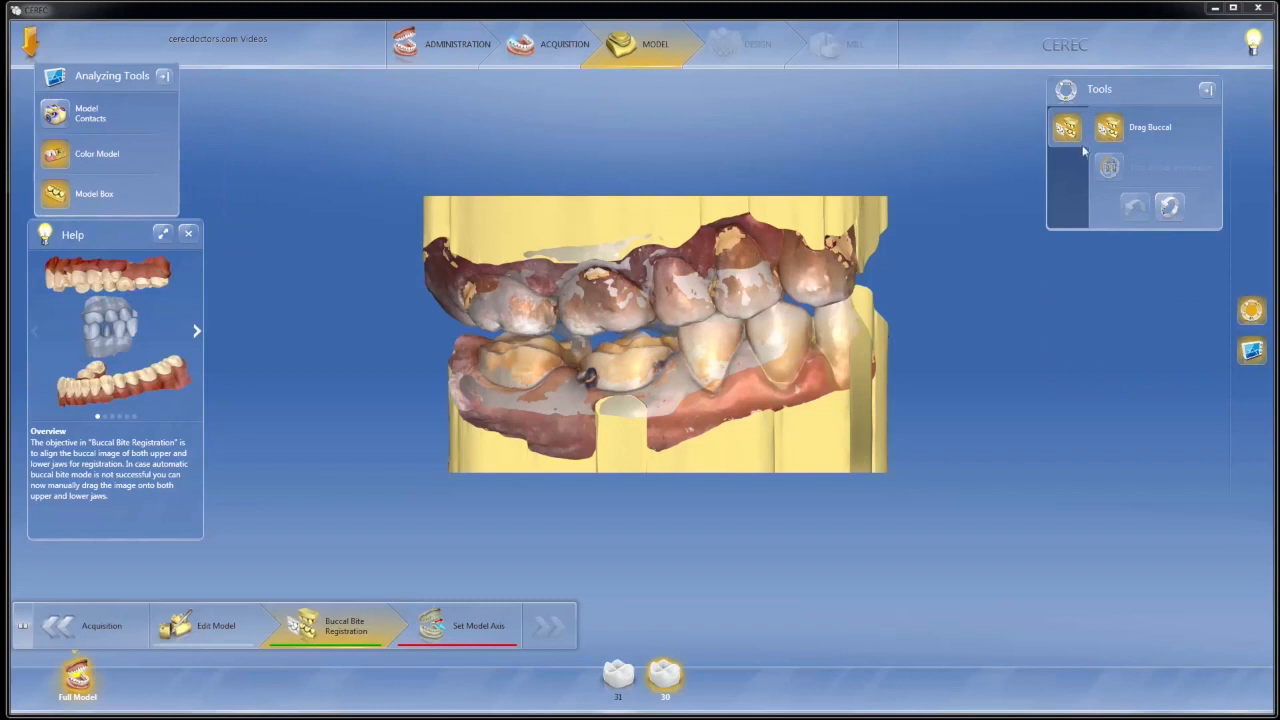
{"action": "mouse_move", "coordinate": [1135, 96]}
{"action": "left_mouse_down"}
{"action": "mouse_move", "coordinate": [1129, 114]}
{"action": "mouse_move", "coordinate": [1136, 103]}
{"action": "left_mouse_up"}
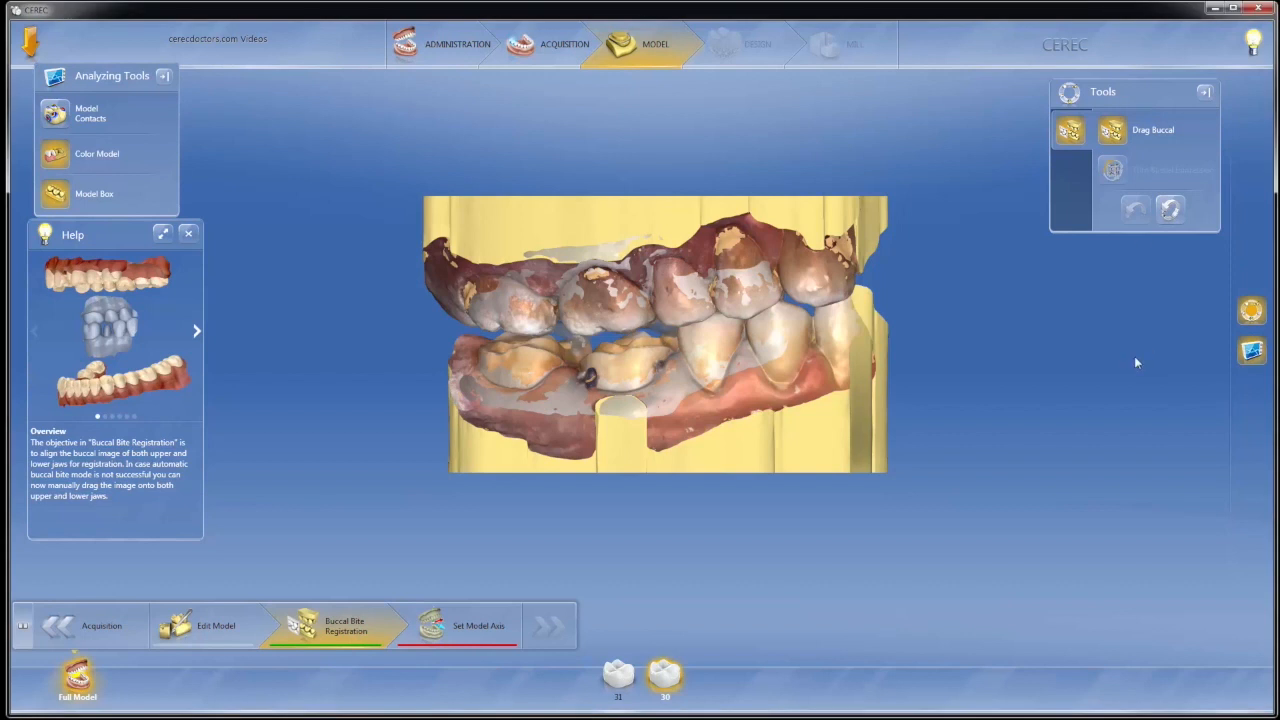
{"action": "left_click_drag", "start_coordinate": [85, 73], "coordinate": [1115, 260]}
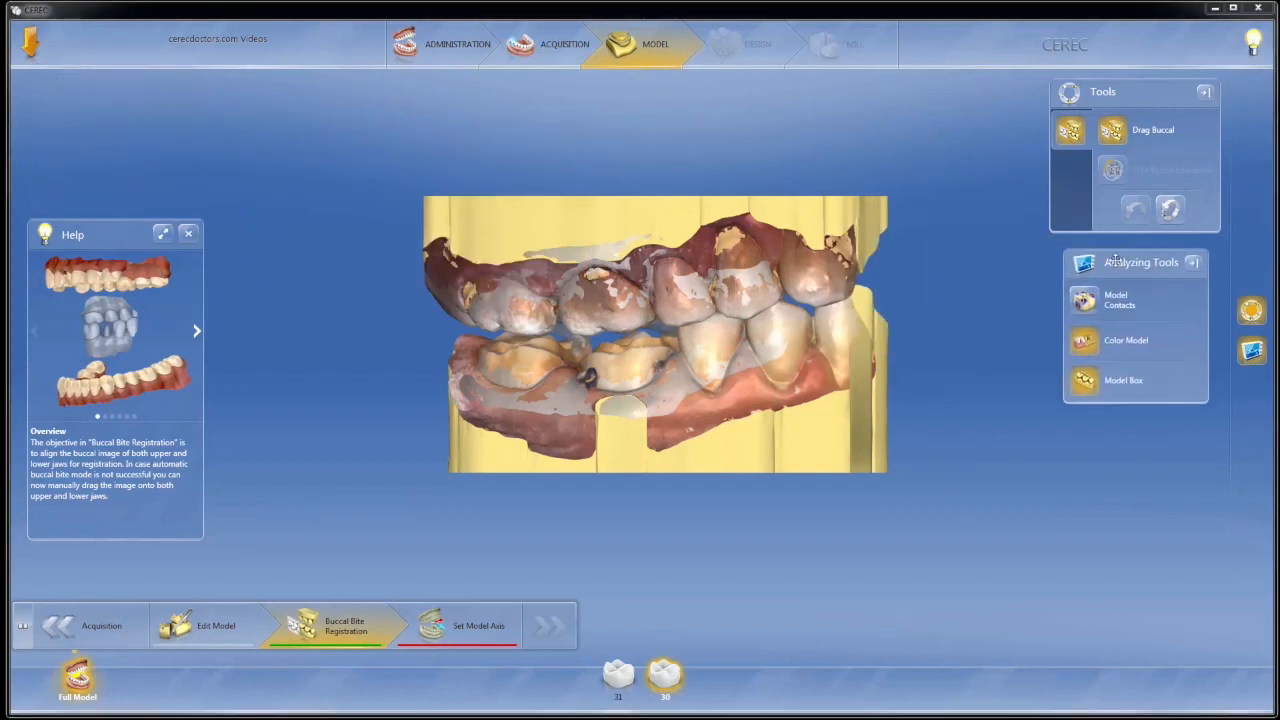
Narrow the Analyzing Tools and Tools windows and shift the Tools window slightly
{"action": "left_click_drag", "start_coordinate": [1207, 376], "coordinate": [1158, 377]}
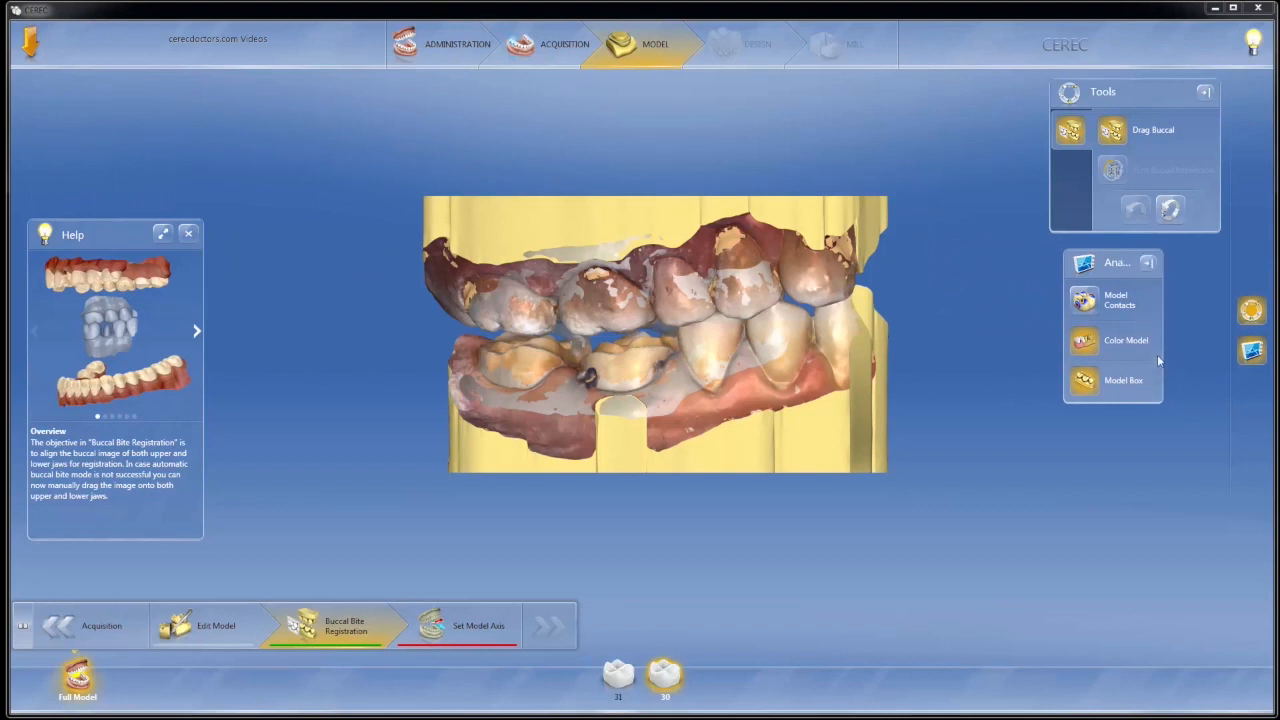
{"action": "left_click_drag", "start_coordinate": [1218, 156], "coordinate": [1212, 156]}
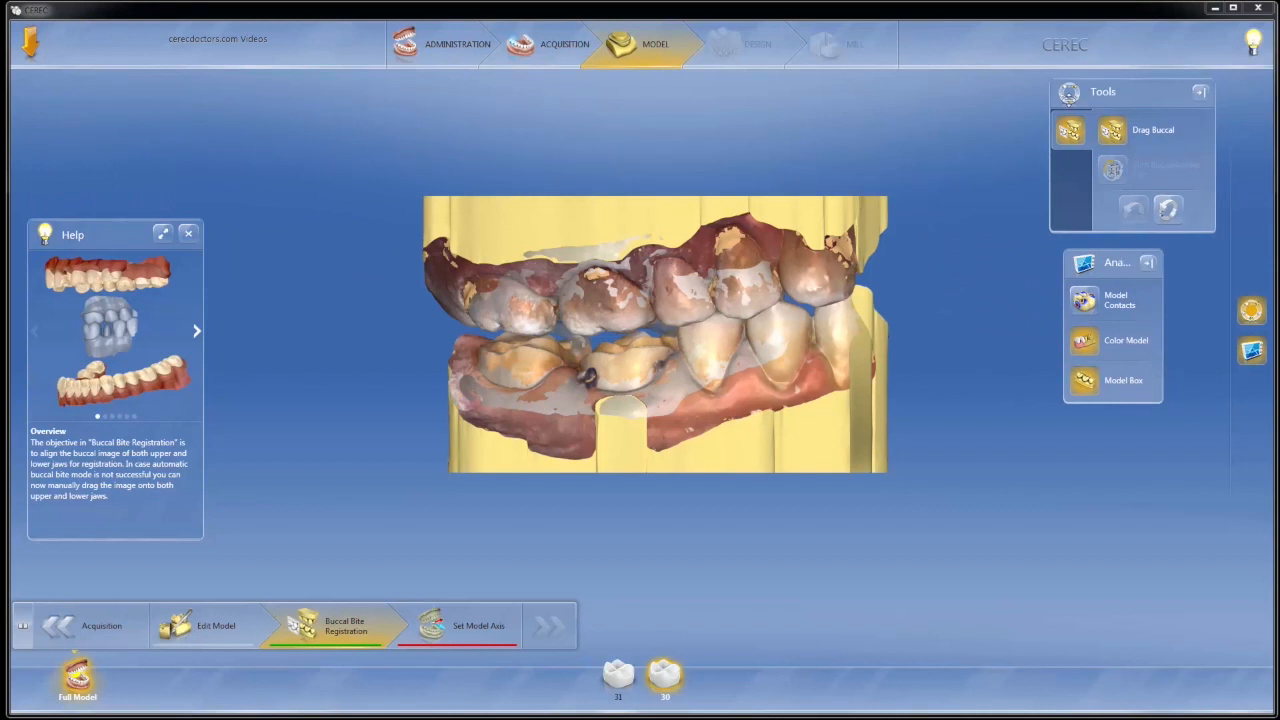
{"action": "mouse_move", "coordinate": [1118, 97]}
{"action": "left_mouse_down"}
{"action": "mouse_move", "coordinate": [1126, 88]}
{"action": "mouse_move", "coordinate": [1107, 96]}
{"action": "left_mouse_up"}
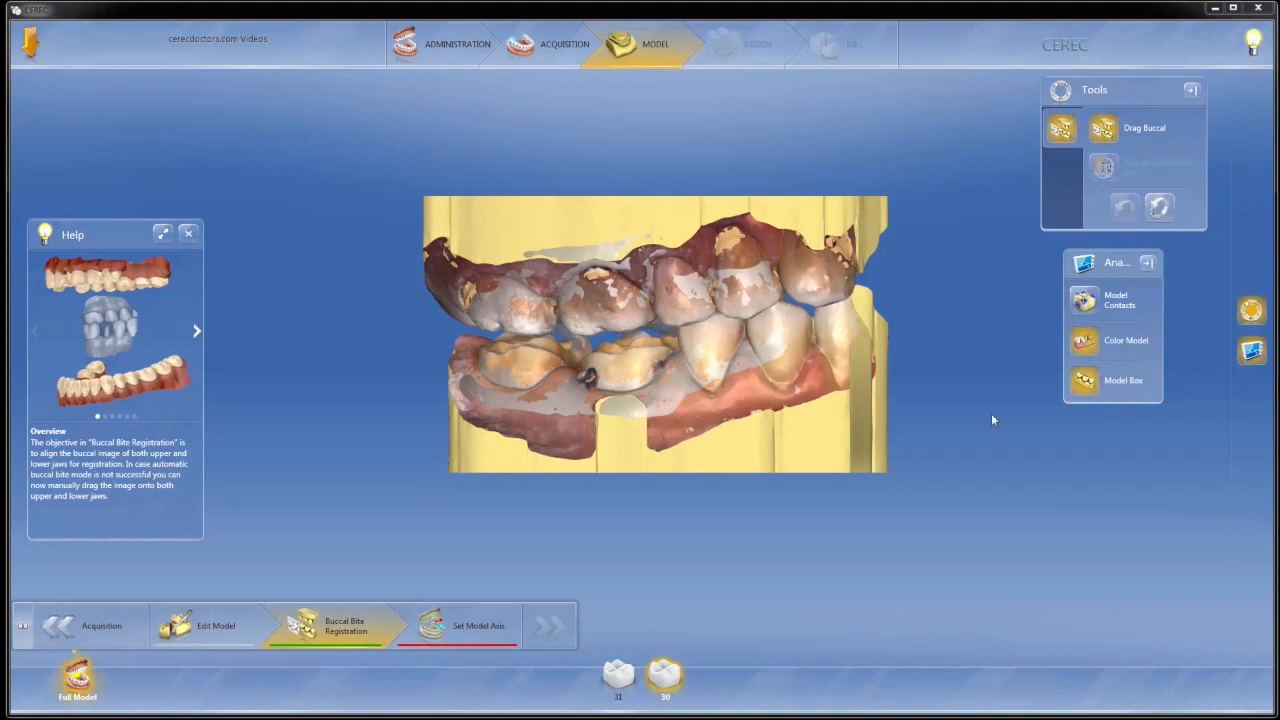
Reset the buccal bite registration and manually align the buccal image with the upper jaw and the lower jaw
{"action": "scroll", "coordinate": [770, 394], "scroll_direction": "up", "scroll_amount": 1}
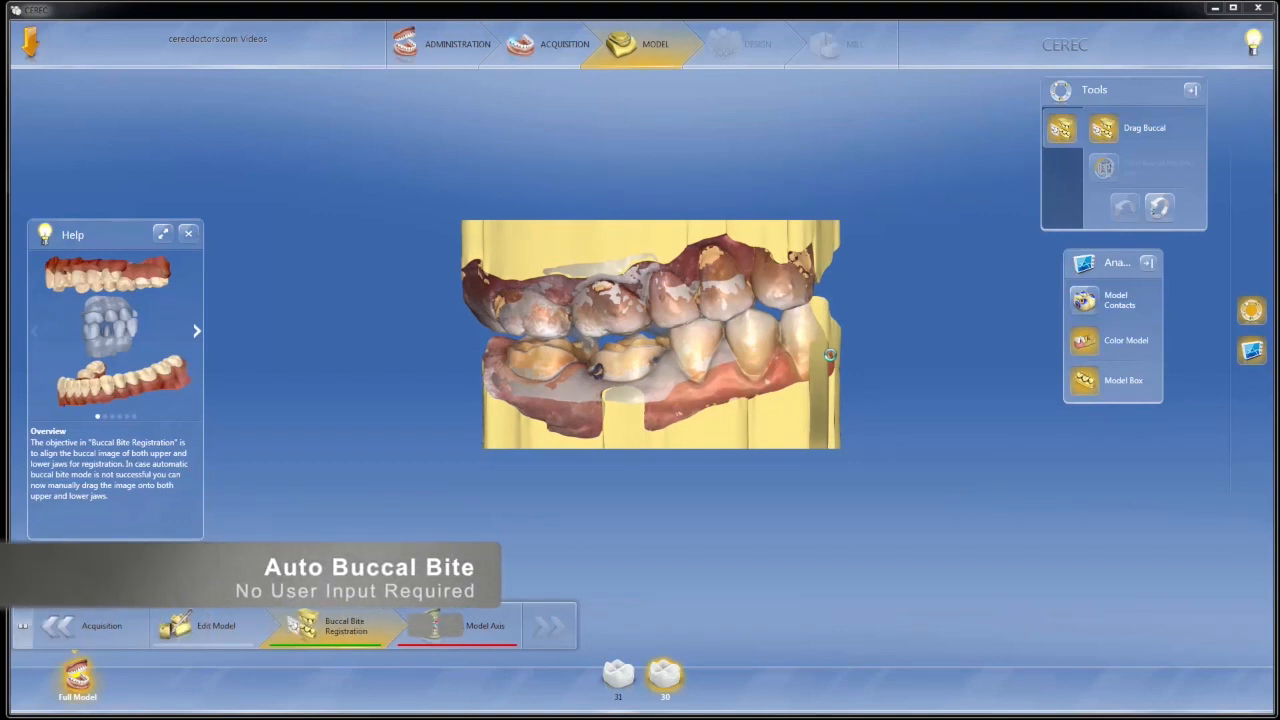
{"action": "left_click_drag", "start_coordinate": [662, 354], "coordinate": [673, 348]}
{"action": "scroll", "coordinate": [673, 348], "scroll_direction": "up", "scroll_amount": 3}
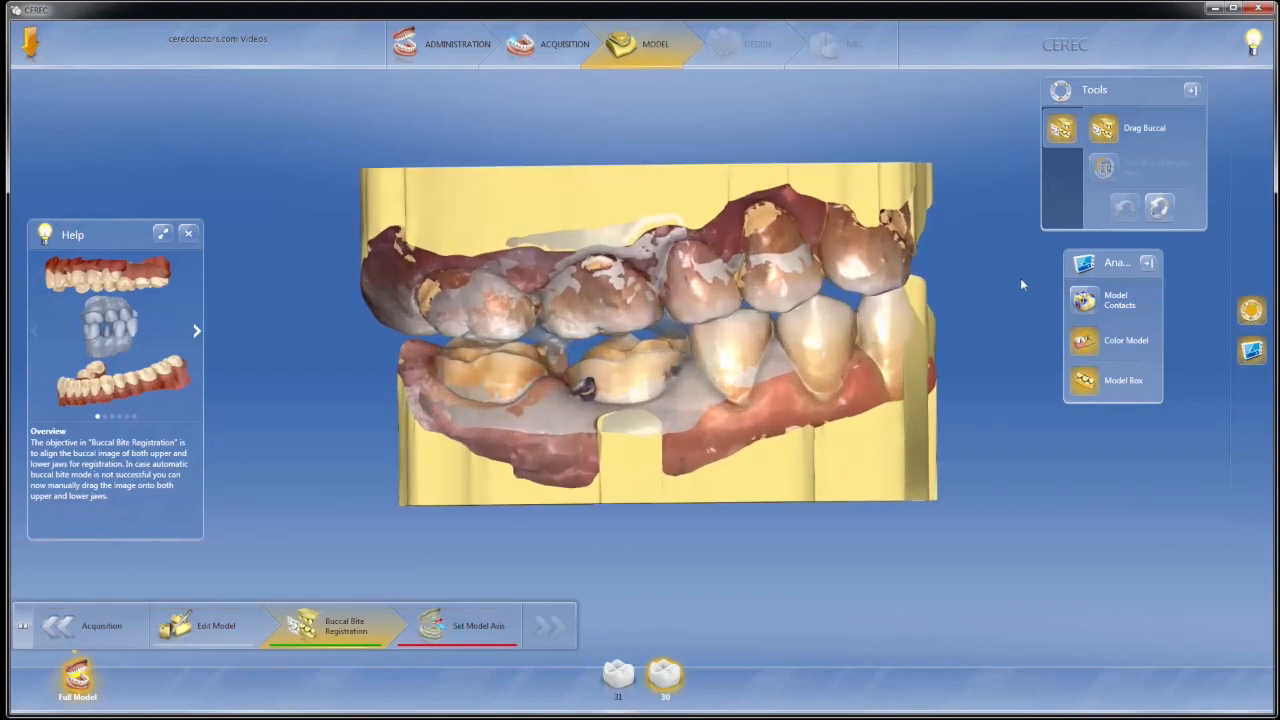
{"action": "left_click", "coordinate": [1158, 208]}
{"action": "left_click_drag", "start_coordinate": [785, 218], "coordinate": [540, 222]}
{"action": "left_click_drag", "start_coordinate": [615, 291], "coordinate": [601, 182]}
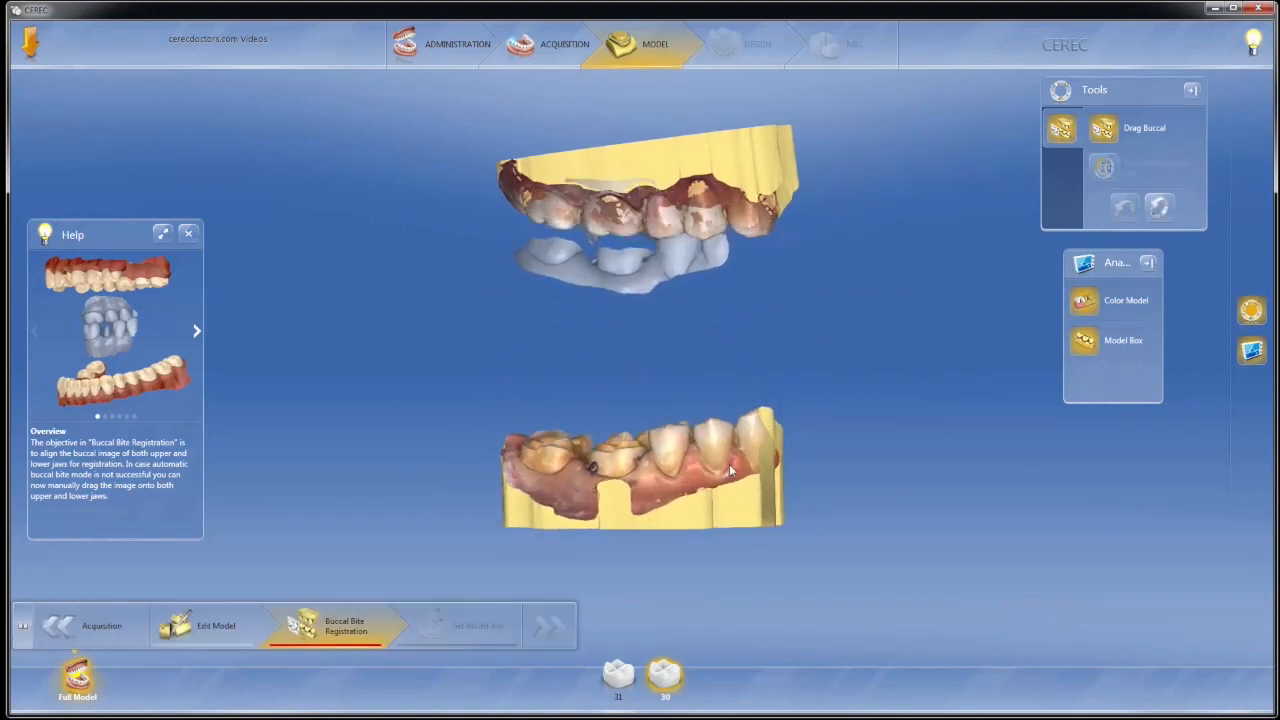
{"action": "left_click_drag", "start_coordinate": [651, 263], "coordinate": [606, 458]}
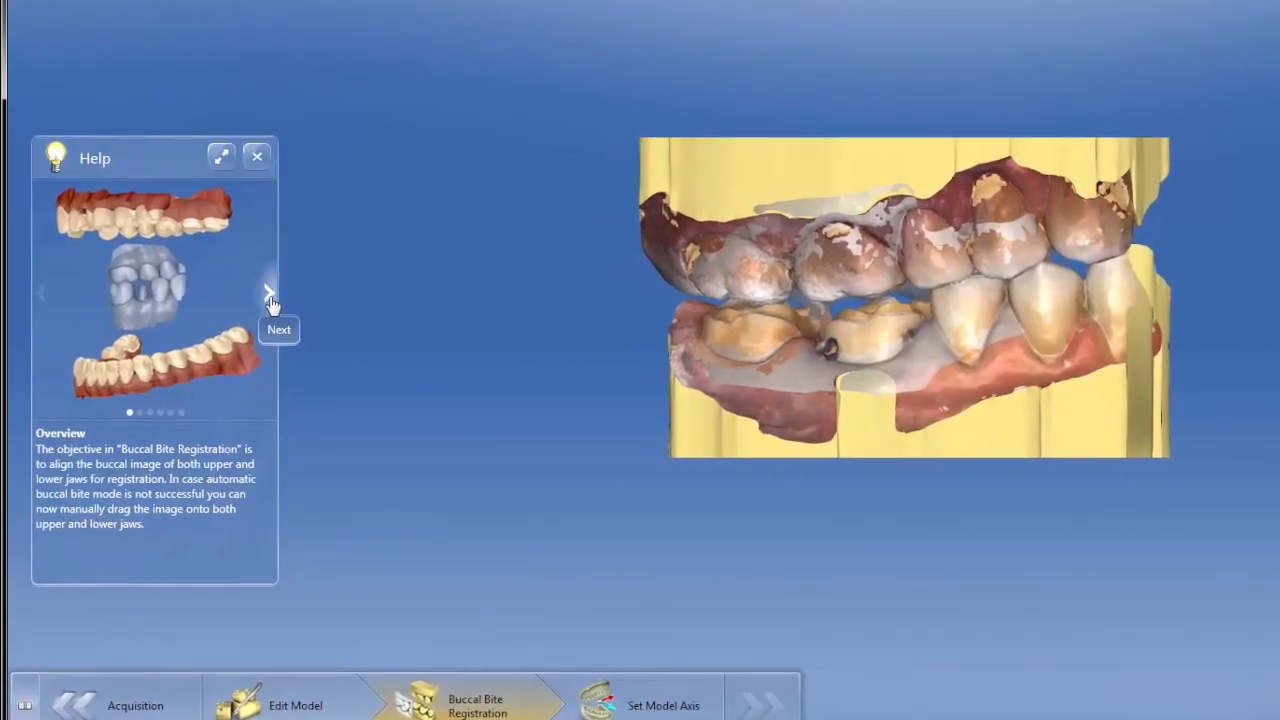
Page forward through the Buccal Bite Registration help to the topic on inserting the image field into the lower jaw
{"action": "left_click", "coordinate": [269, 296]}
{"action": "left_click", "coordinate": [269, 296]}
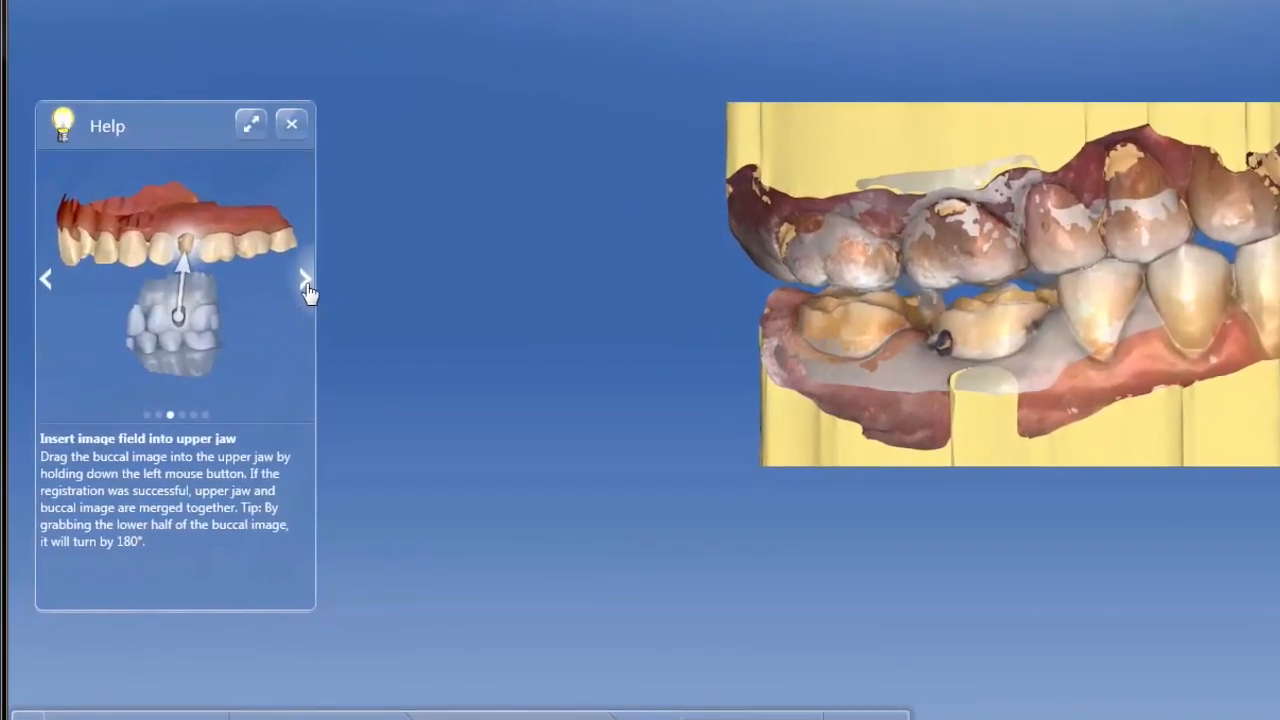
{"action": "left_click", "coordinate": [308, 288]}
{"action": "left_click", "coordinate": [308, 288]}
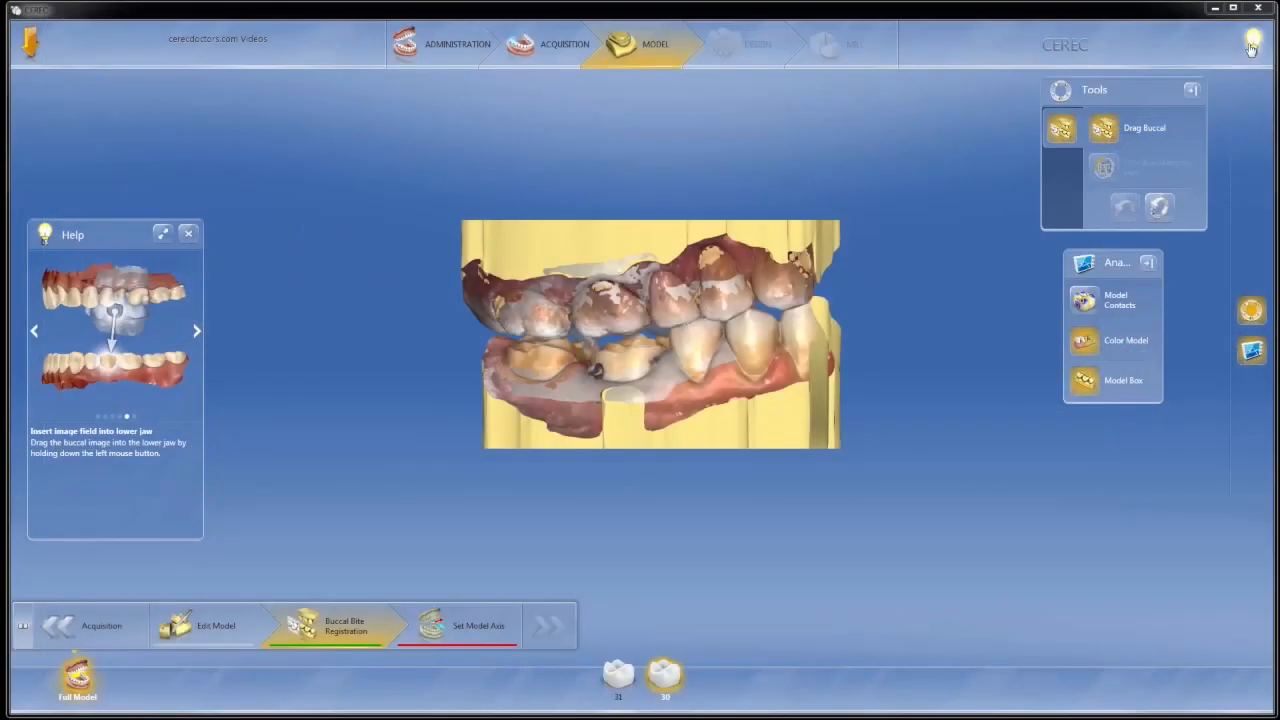
Hide the Help window and move the Tools window into its place
{"action": "left_click", "coordinate": [1252, 44]}
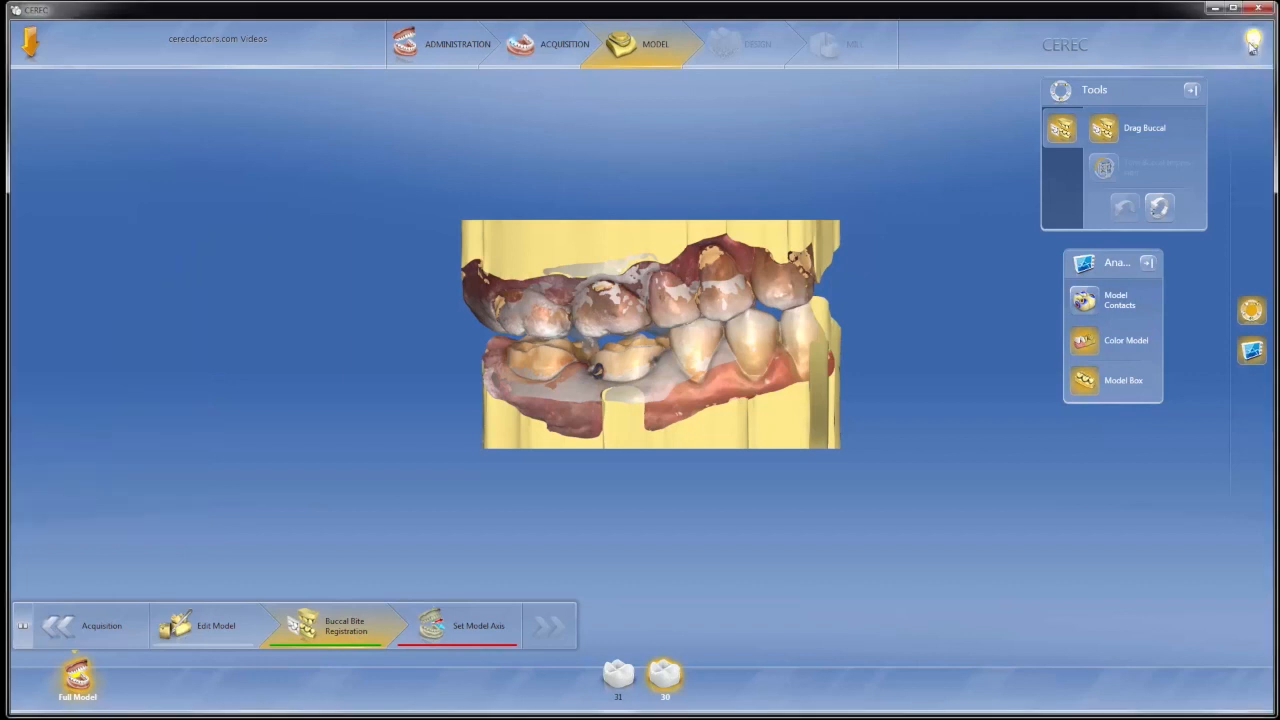
{"action": "left_click_drag", "start_coordinate": [1110, 93], "coordinate": [108, 242]}
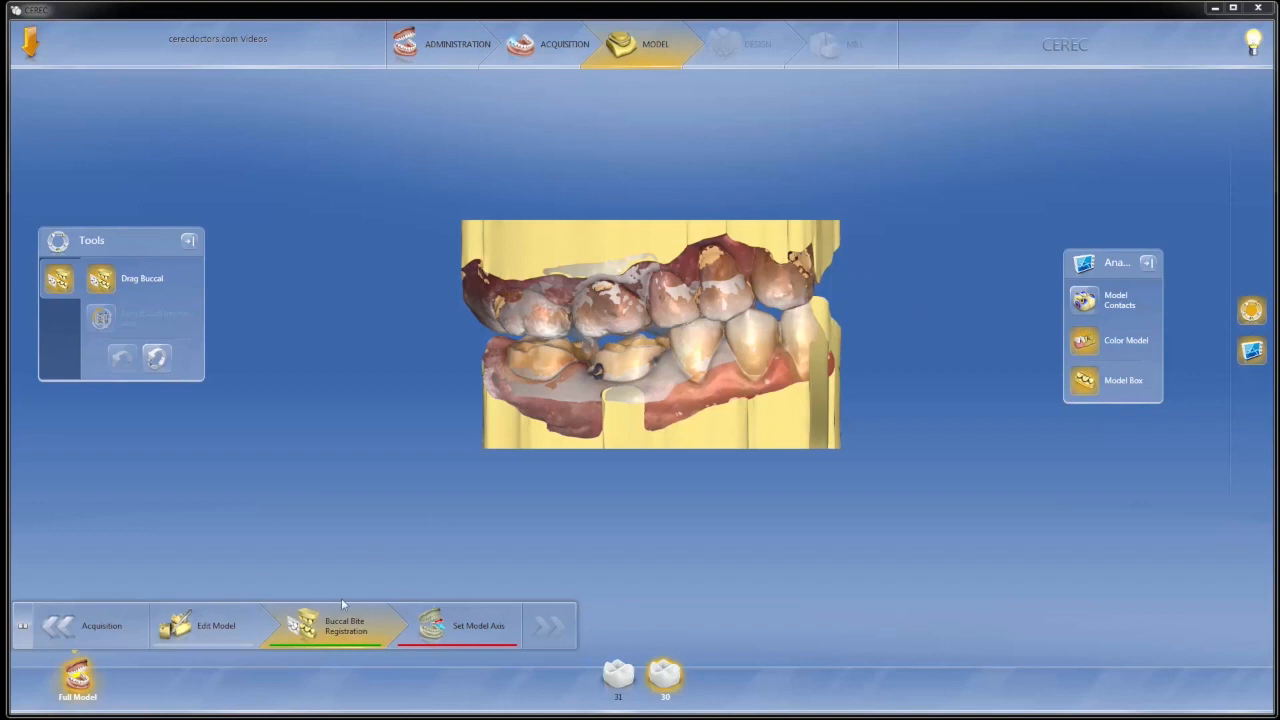
Return to the Edit Model phase and show the Display Objects window in place of View Options
{"action": "left_click", "coordinate": [230, 640]}
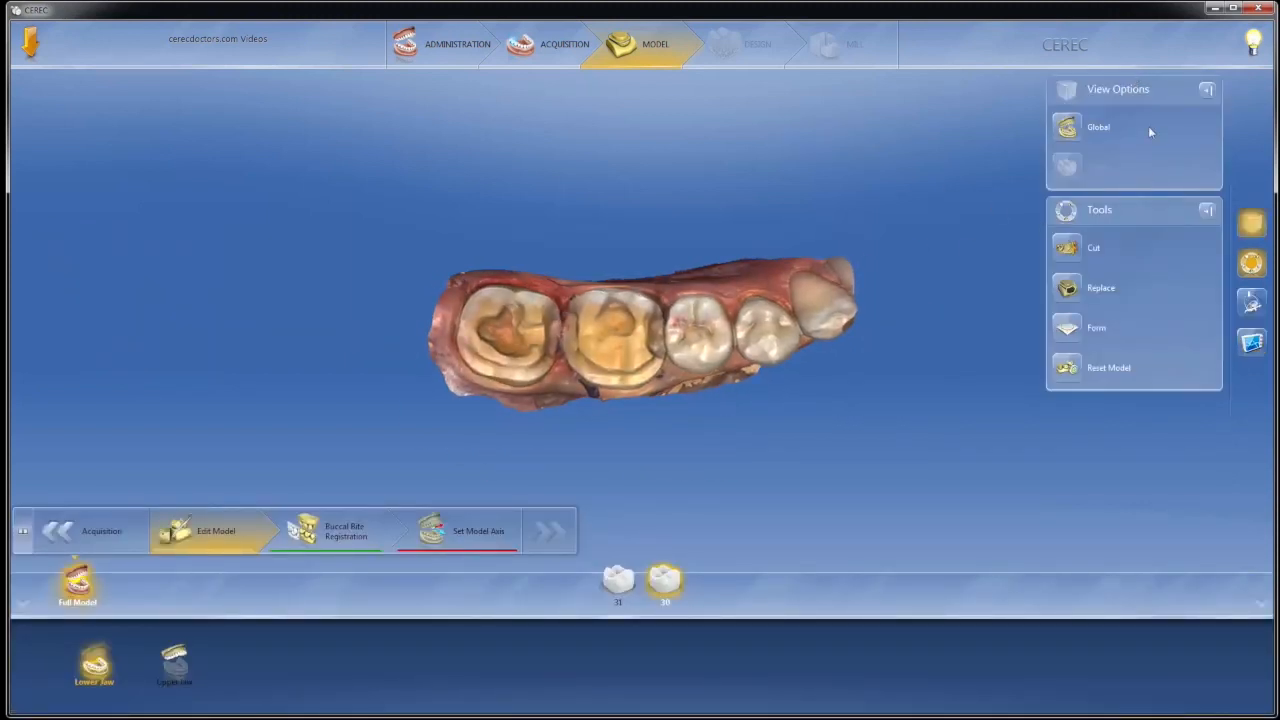
{"action": "scroll", "coordinate": [708, 318], "scroll_direction": "up", "scroll_amount": 1}
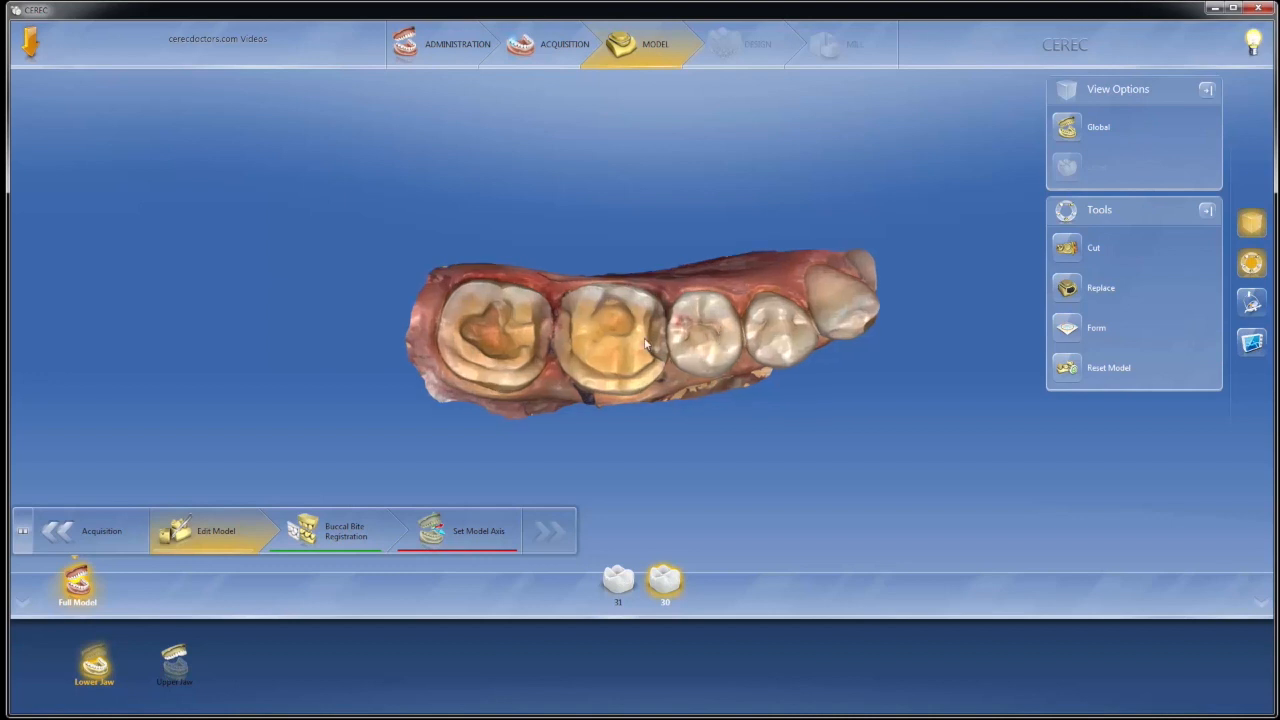
{"action": "scroll", "coordinate": [645, 343], "scroll_direction": "up", "scroll_amount": 2}
{"action": "mouse_move", "coordinate": [675, 324]}
{"action": "left_mouse_down"}
{"action": "mouse_move", "coordinate": [618, 328]}
{"action": "mouse_move", "coordinate": [680, 330]}
{"action": "left_mouse_up"}
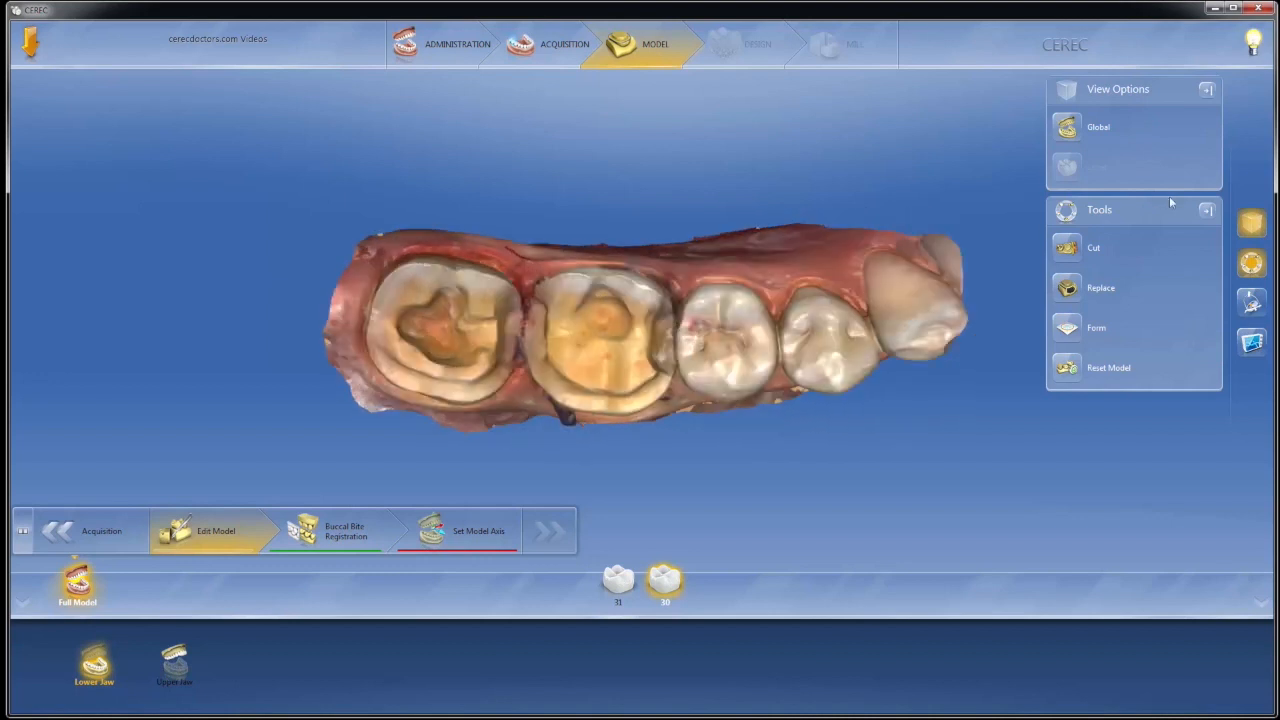
{"action": "left_click", "coordinate": [1252, 224]}
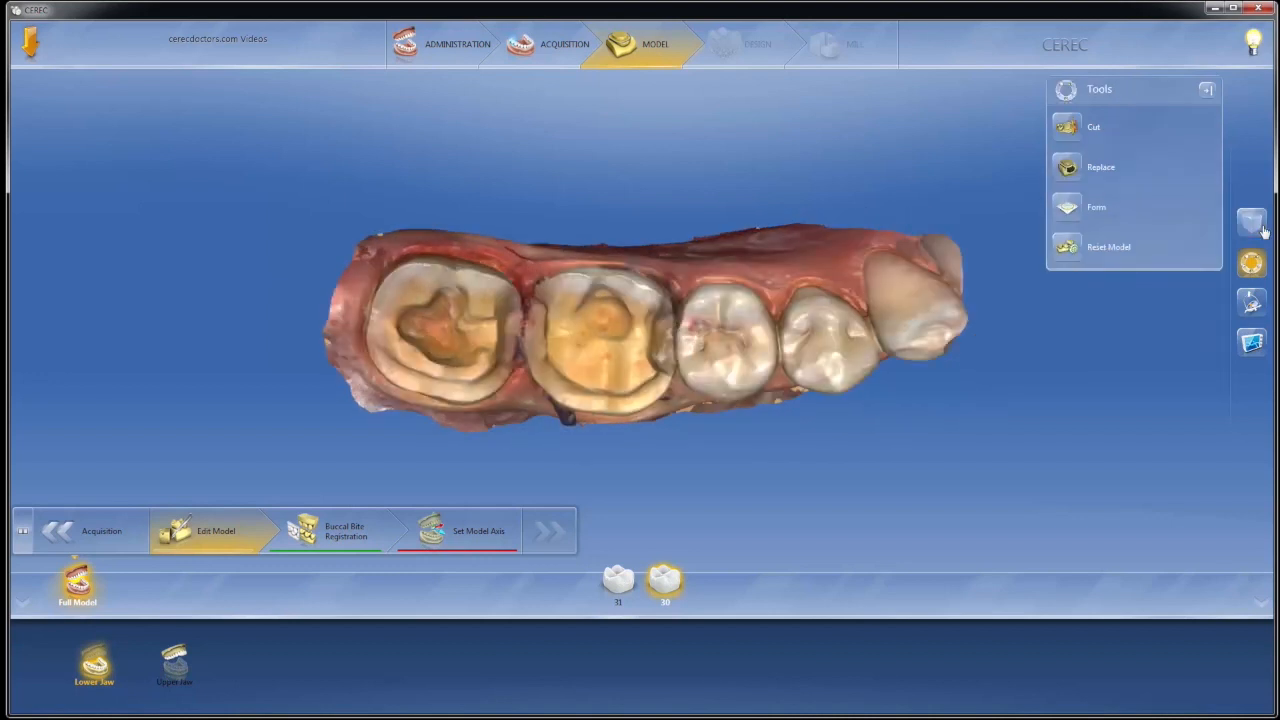
{"action": "left_click", "coordinate": [1254, 305]}
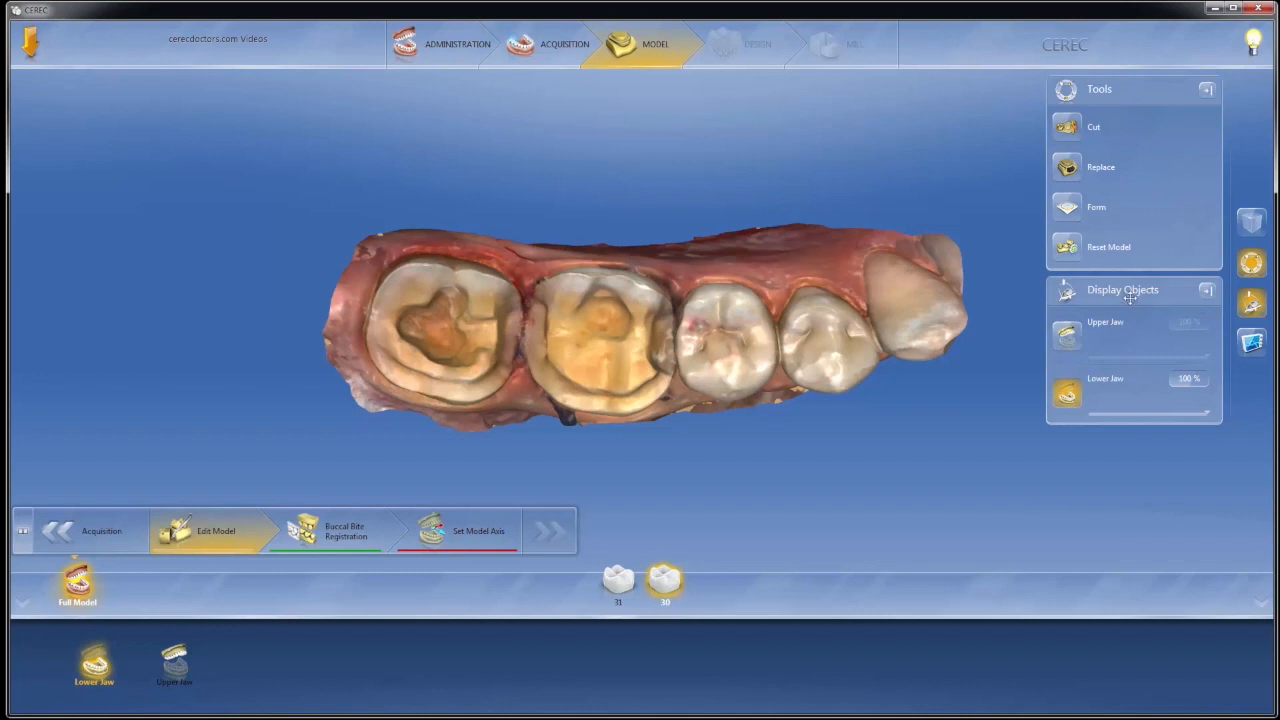
{"action": "scroll", "coordinate": [1140, 478], "scroll_direction": "up", "scroll_amount": 1}
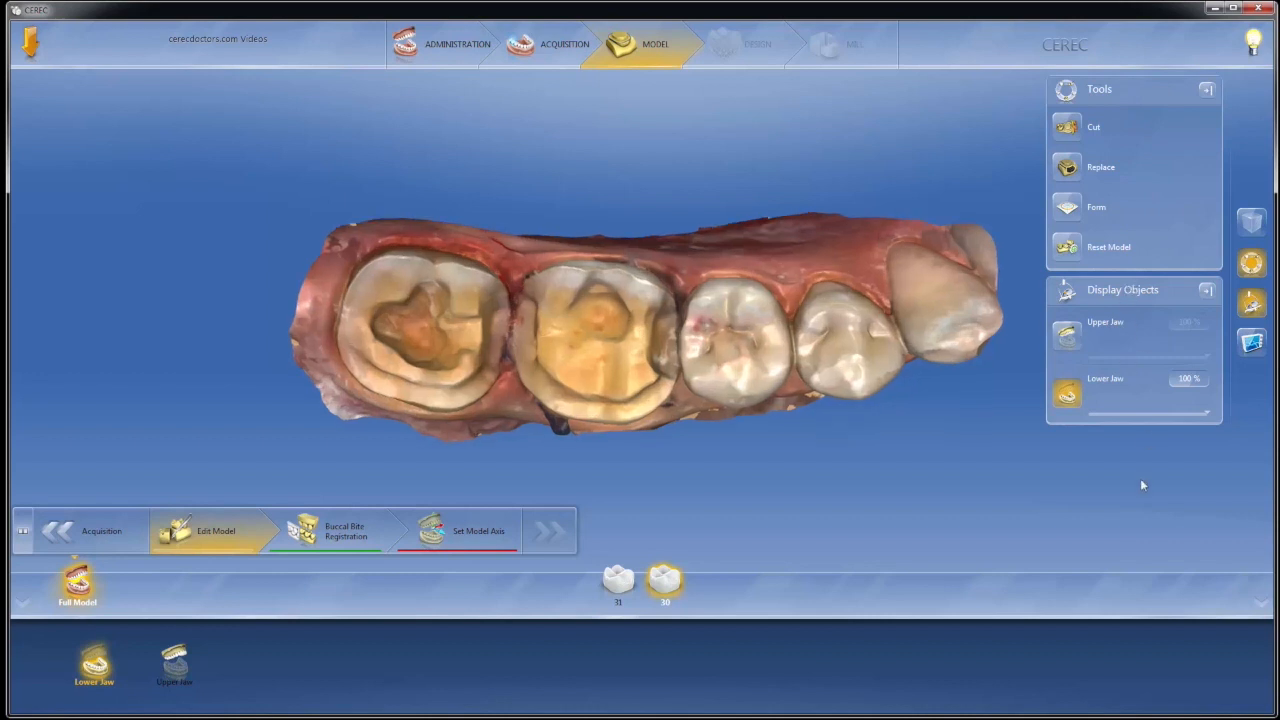
Toggle the model display between the upper jaw and the lower jaw, leaving the lower jaw shown
{"action": "left_click", "coordinate": [1060, 340]}
{"action": "left_click", "coordinate": [1066, 392]}
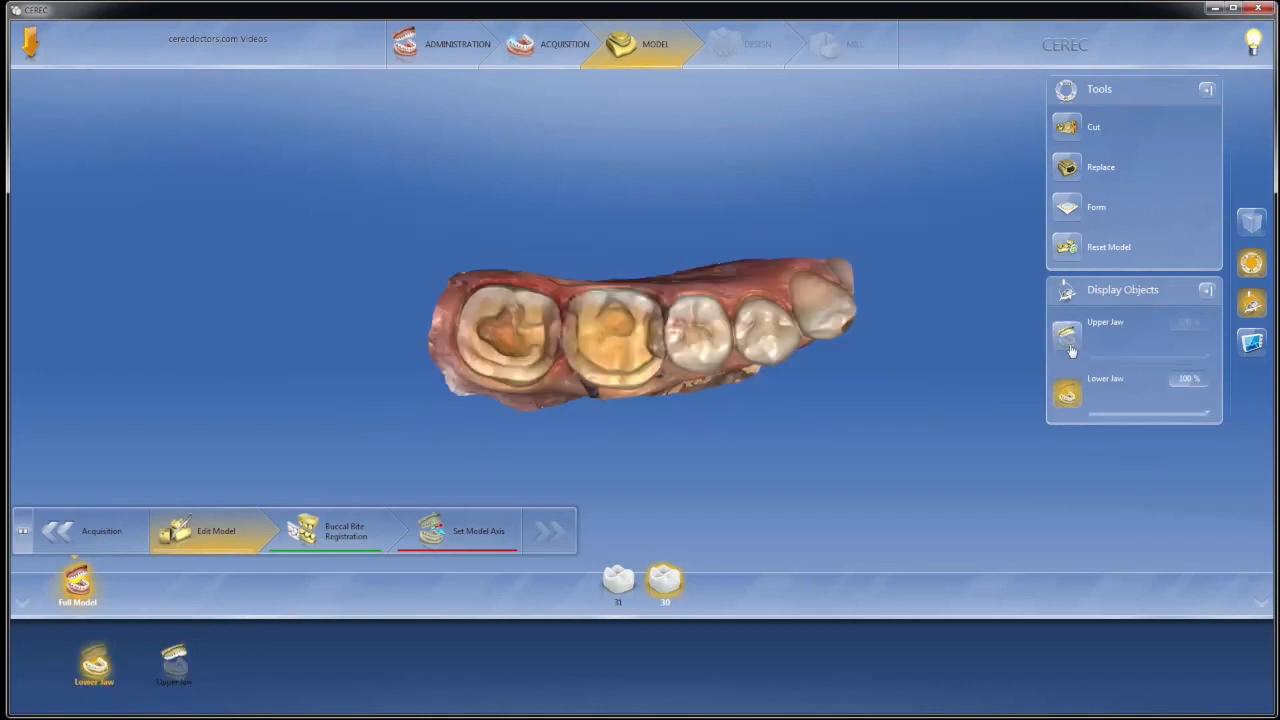
{"action": "left_click", "coordinate": [1070, 345]}
{"action": "left_click", "coordinate": [1066, 394]}
Show the Analyzing Tools window and move it to the opposite side of the model from the Tools window
{"action": "left_click", "coordinate": [1263, 350]}
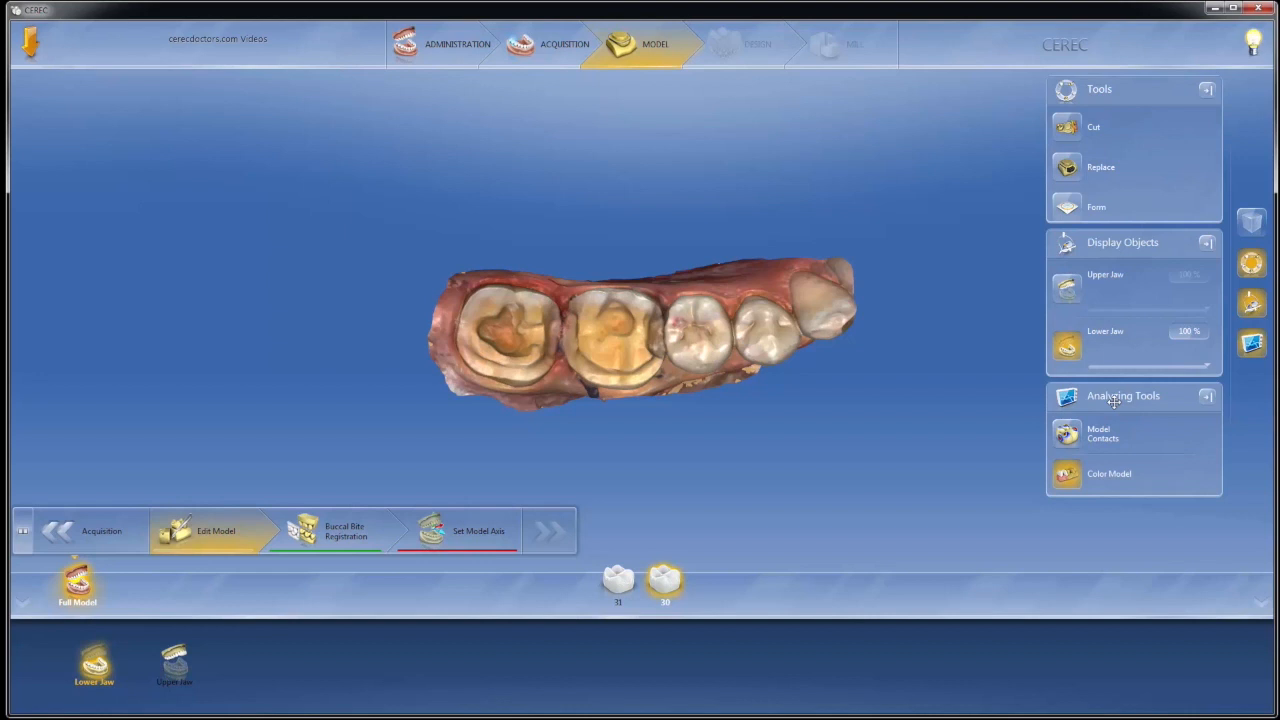
{"action": "left_click_drag", "start_coordinate": [1156, 395], "coordinate": [124, 222]}
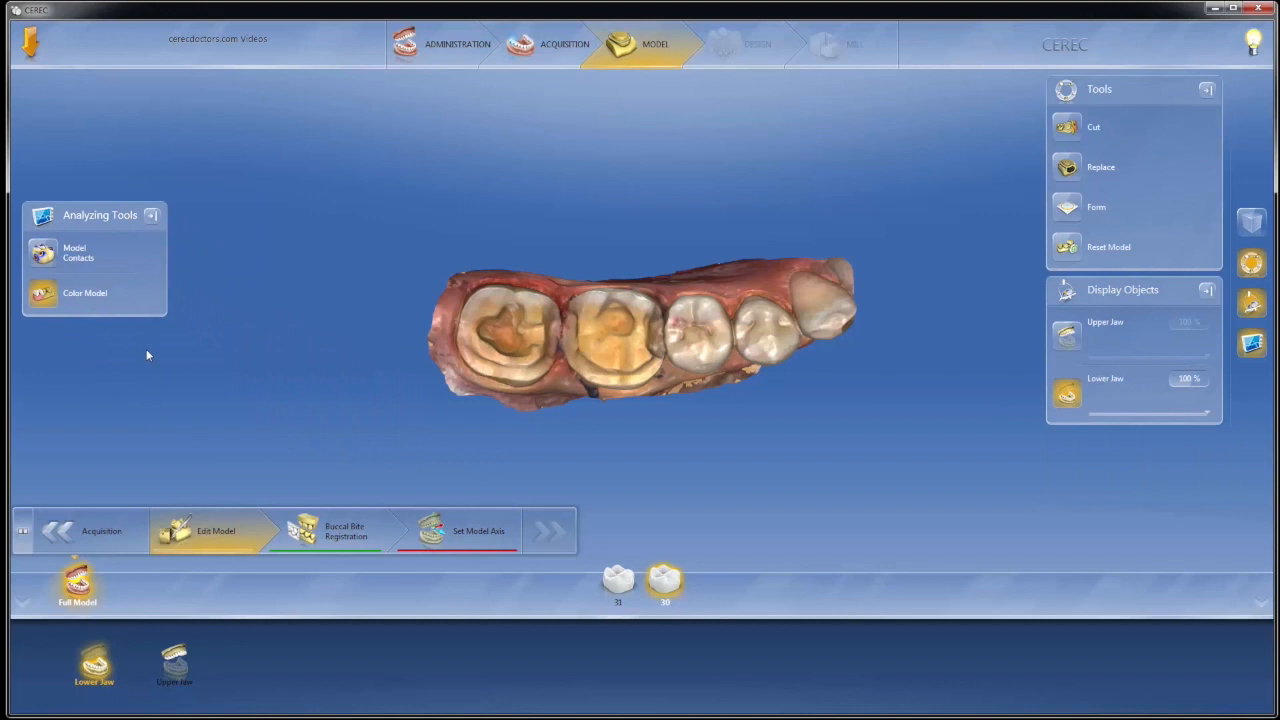
Try to cut off the outer corner of the lower jaw model behind the rearmost molar with the Cut tool
{"action": "left_click", "coordinate": [1066, 126]}
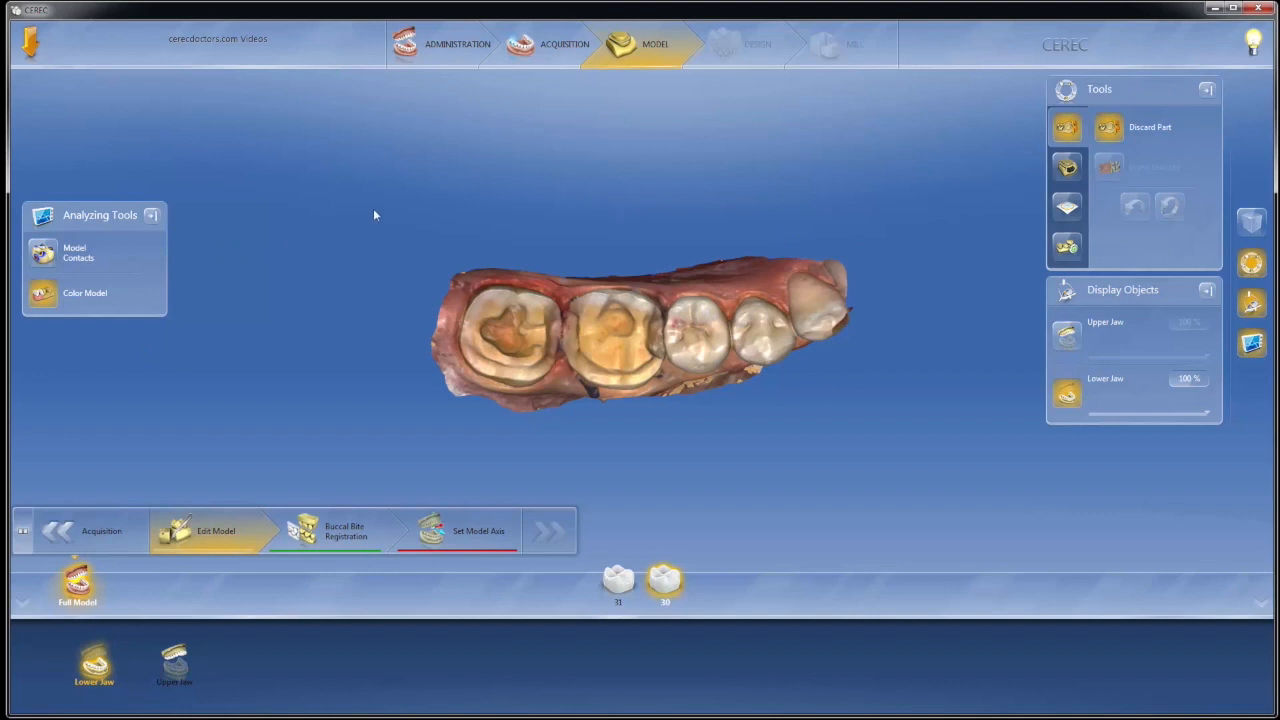
{"action": "left_click", "coordinate": [387, 324]}
{"action": "left_click", "coordinate": [538, 436]}
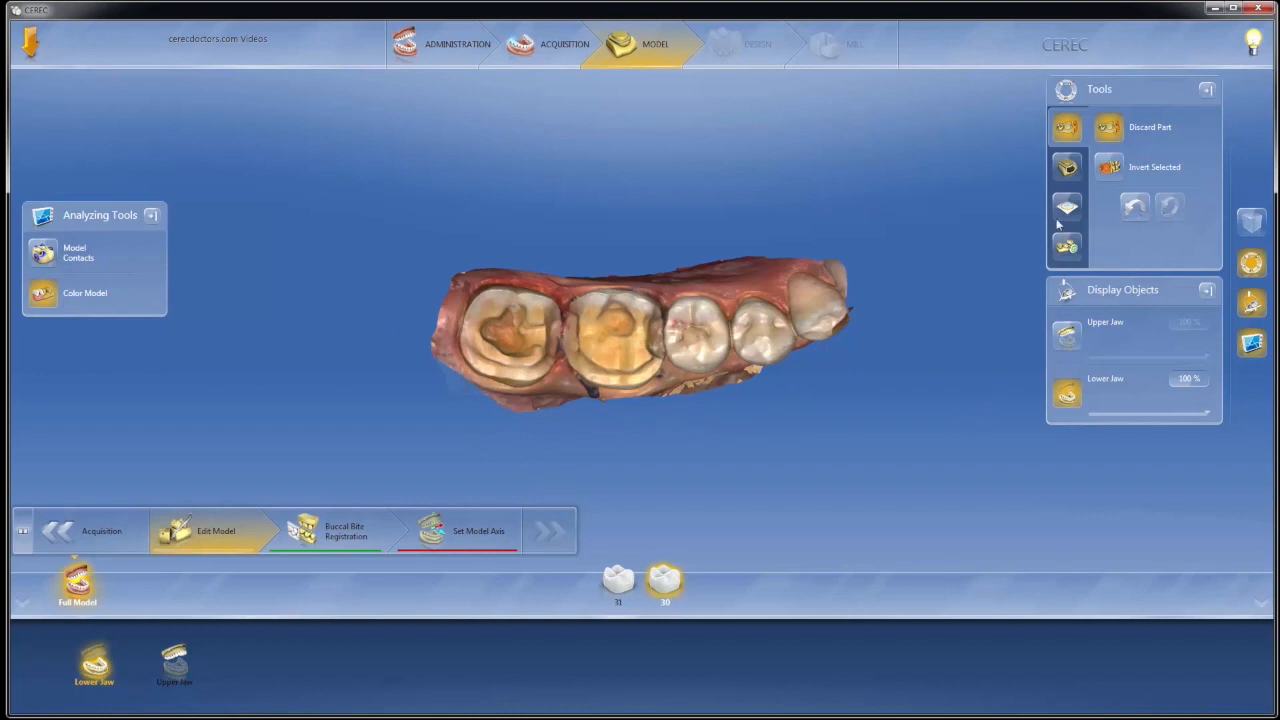
Activate the Form tool's Add option for the lower jaw and set its size to 3.44 mm
{"action": "left_click", "coordinate": [1067, 167]}
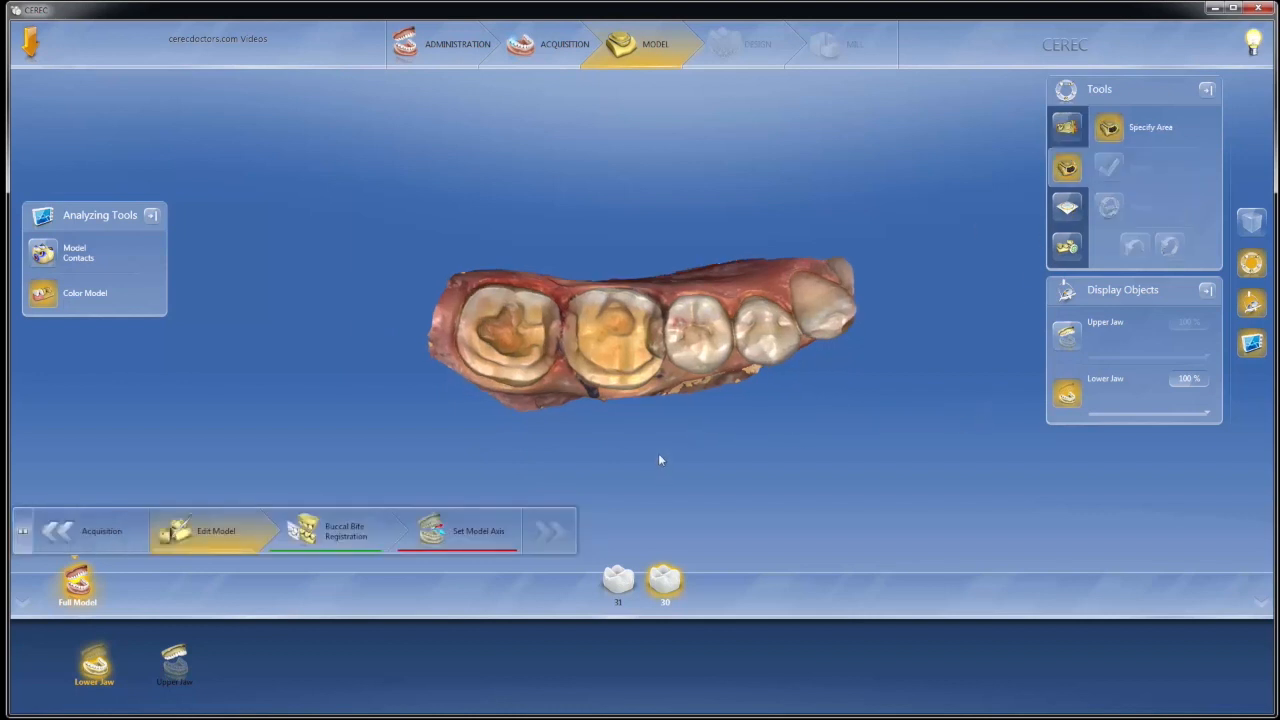
{"action": "left_click_drag", "start_coordinate": [671, 363], "coordinate": [683, 436]}
{"action": "left_click", "coordinate": [1065, 212]}
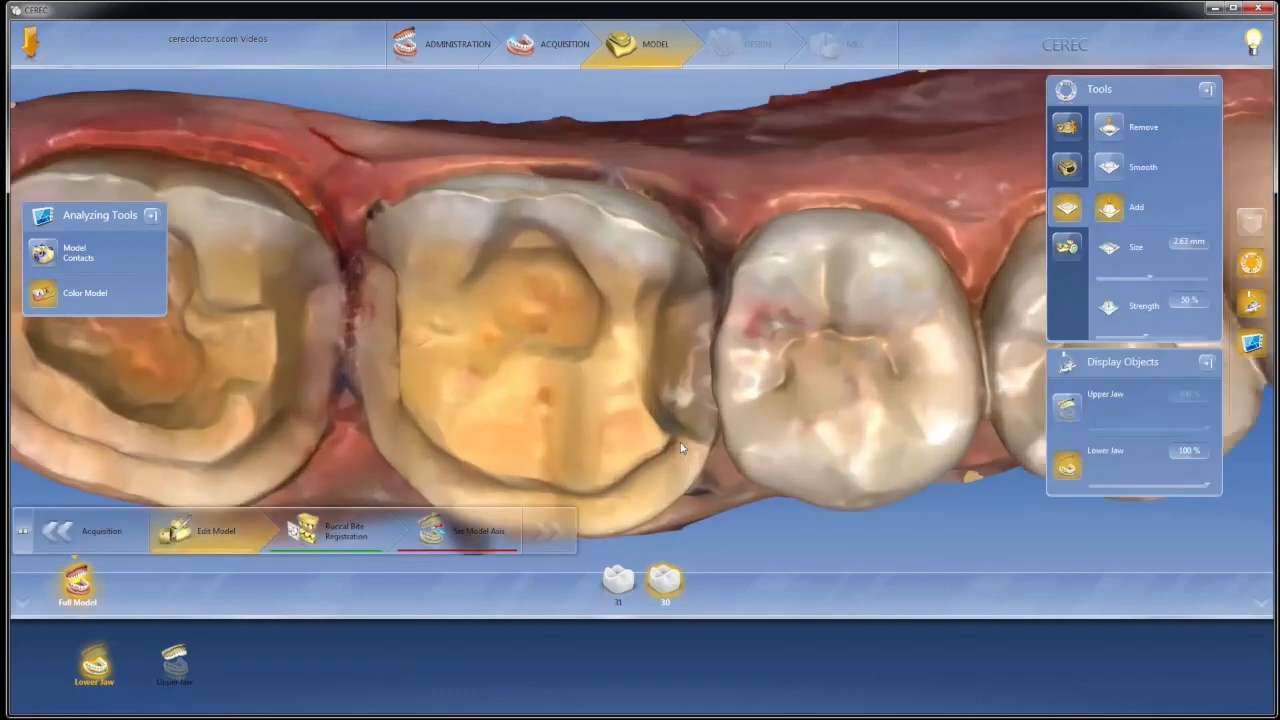
{"action": "scroll", "coordinate": [681, 446], "scroll_direction": "down", "scroll_amount": 5}
{"action": "scroll", "coordinate": [681, 446], "scroll_direction": "up", "scroll_amount": 2}
{"action": "left_click_drag", "start_coordinate": [681, 446], "coordinate": [680, 305]}
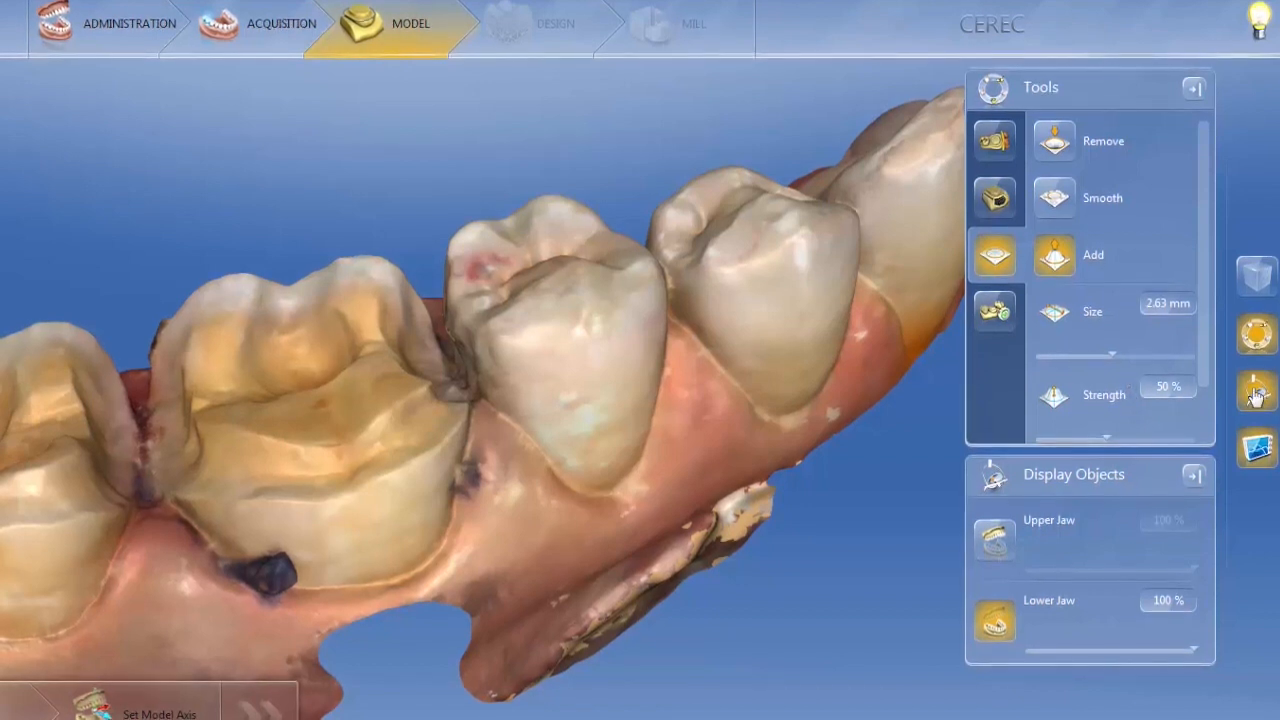
{"action": "mouse_move", "coordinate": [1111, 352]}
{"action": "left_mouse_down"}
{"action": "mouse_move", "coordinate": [1053, 358]}
{"action": "mouse_move", "coordinate": [1123, 340]}
{"action": "mouse_move", "coordinate": [1140, 350]}
{"action": "left_mouse_up"}
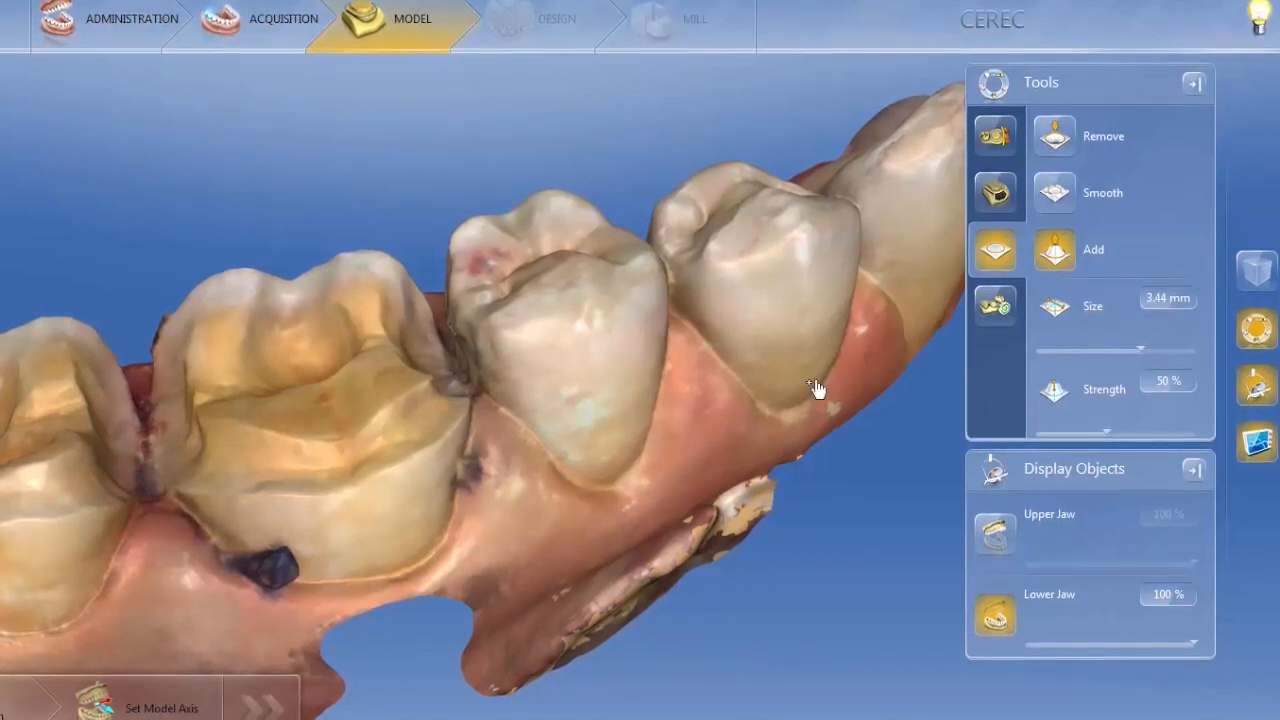
Preview the Add brush on the side of the premolar next to the prepared tooth
{"action": "right_click", "coordinate": [651, 381]}
{"action": "left_click", "coordinate": [1134, 347]}
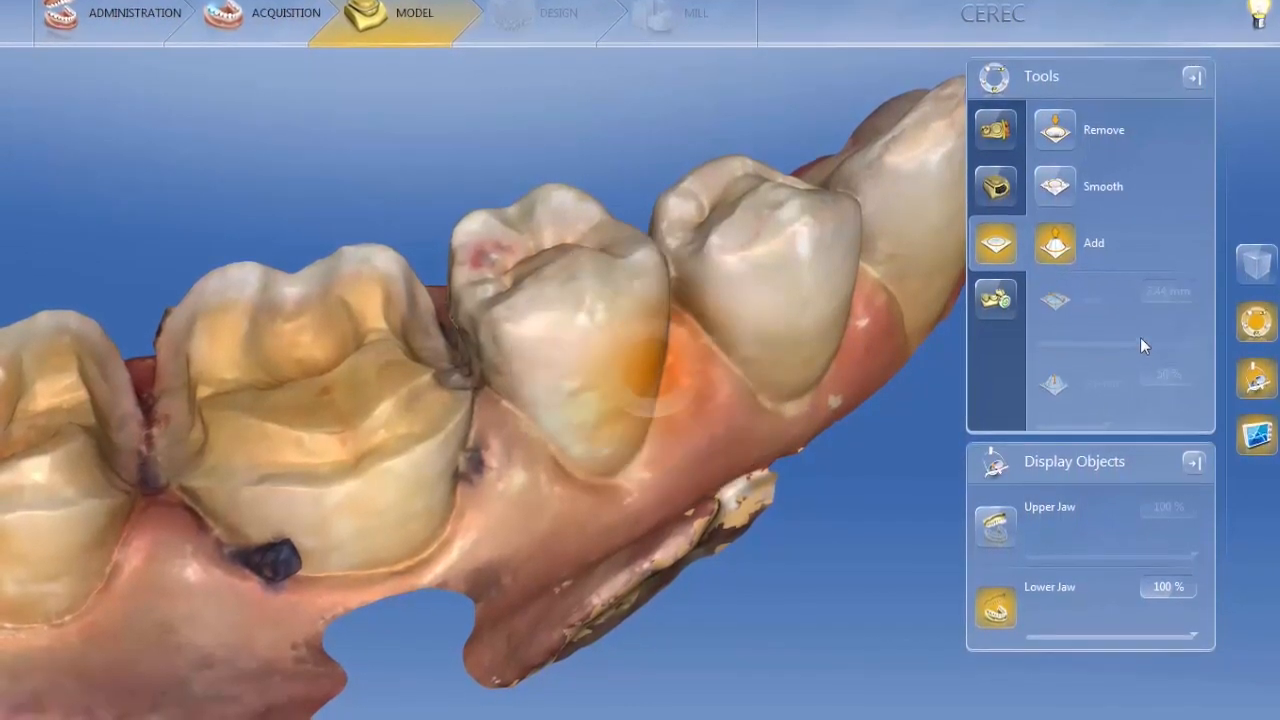
{"action": "left_click", "coordinate": [998, 252]}
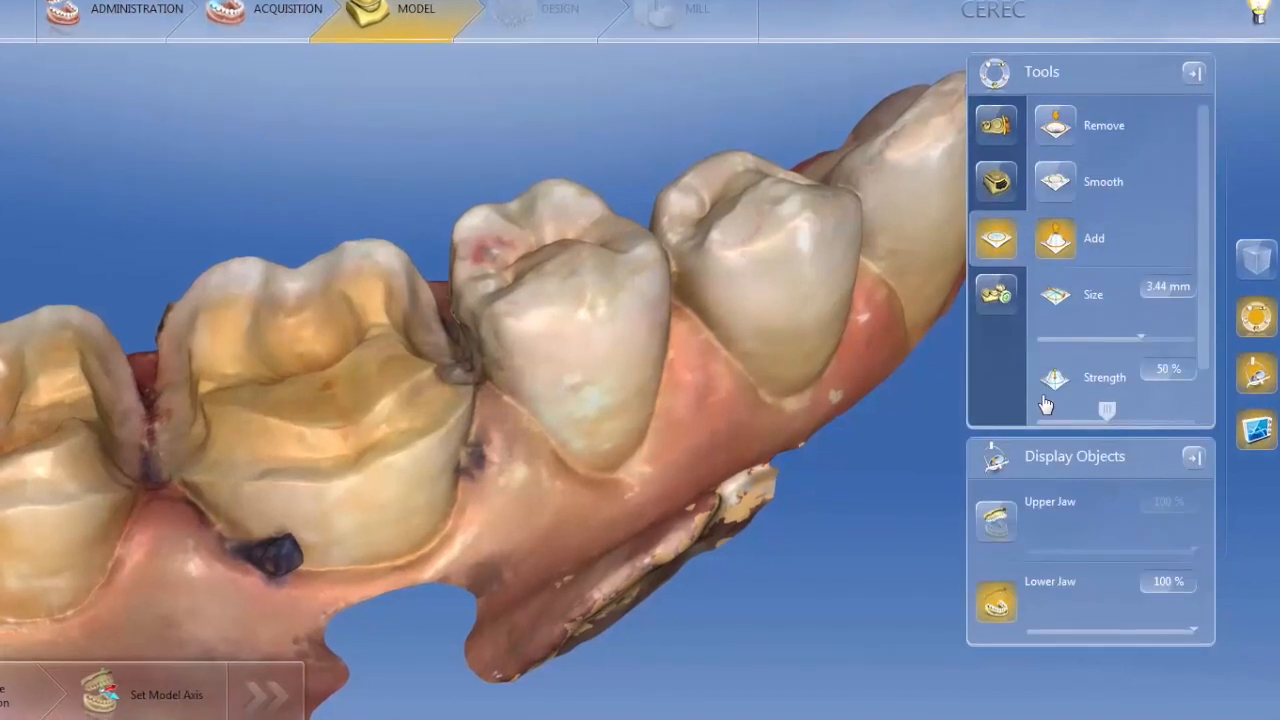
Set the Add brush's size to 5.00 mm and its strength to 56%
{"action": "left_click_drag", "start_coordinate": [1128, 335], "coordinate": [1222, 325]}
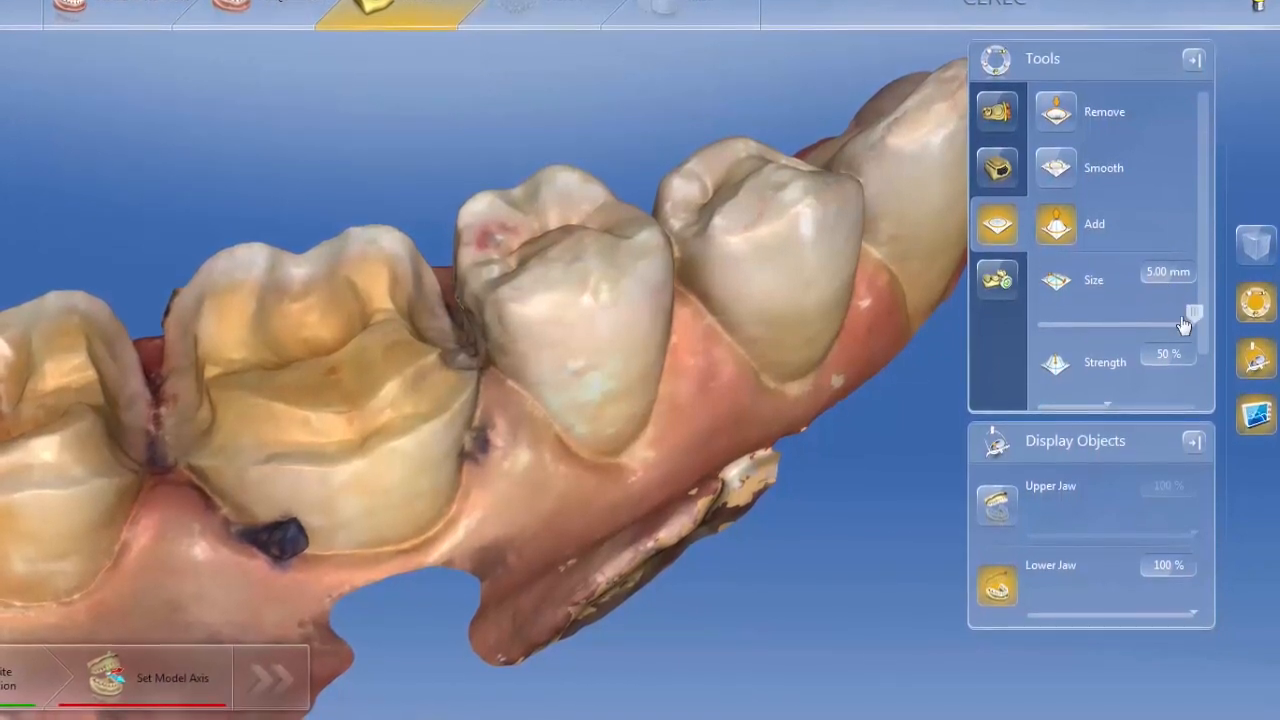
{"action": "left_click_drag", "start_coordinate": [1108, 392], "coordinate": [1047, 385]}
{"action": "left_click_drag", "start_coordinate": [1140, 385], "coordinate": [1120, 377]}
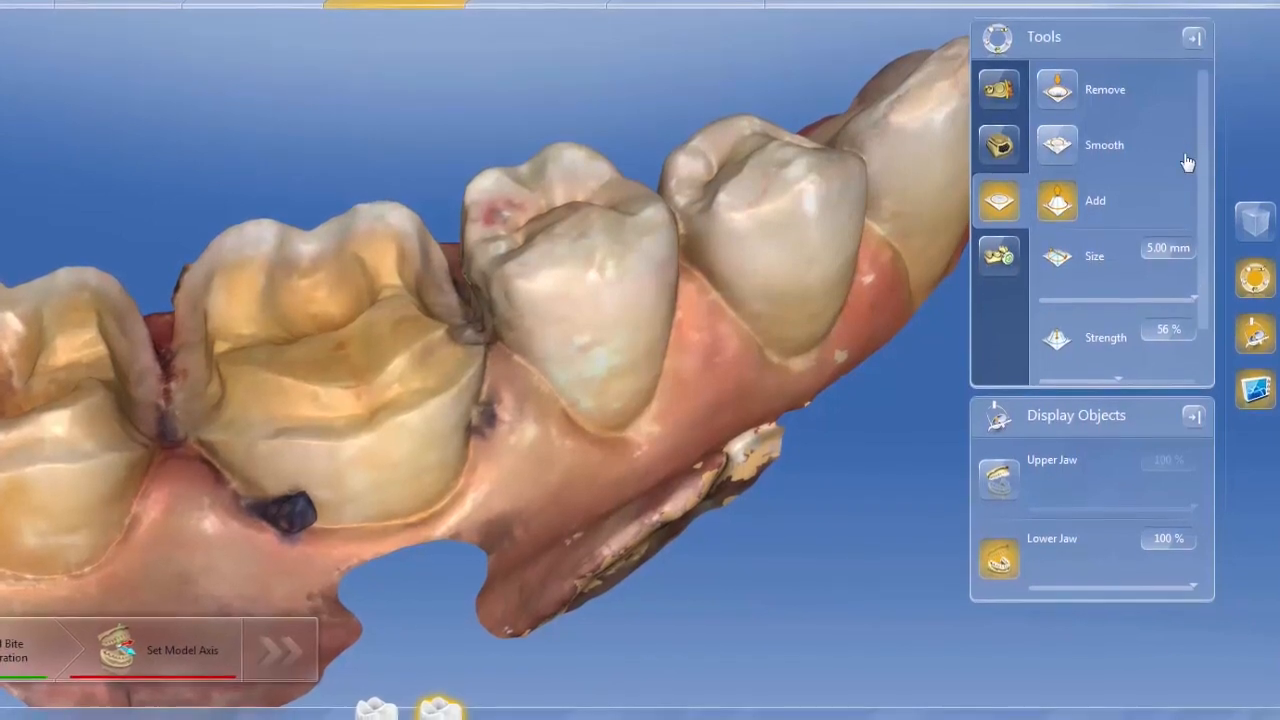
Move the Display Objects window over the Tools window and back to a free spot just beneath it
{"action": "left_click_drag", "start_coordinate": [1115, 428], "coordinate": [1143, 517]}
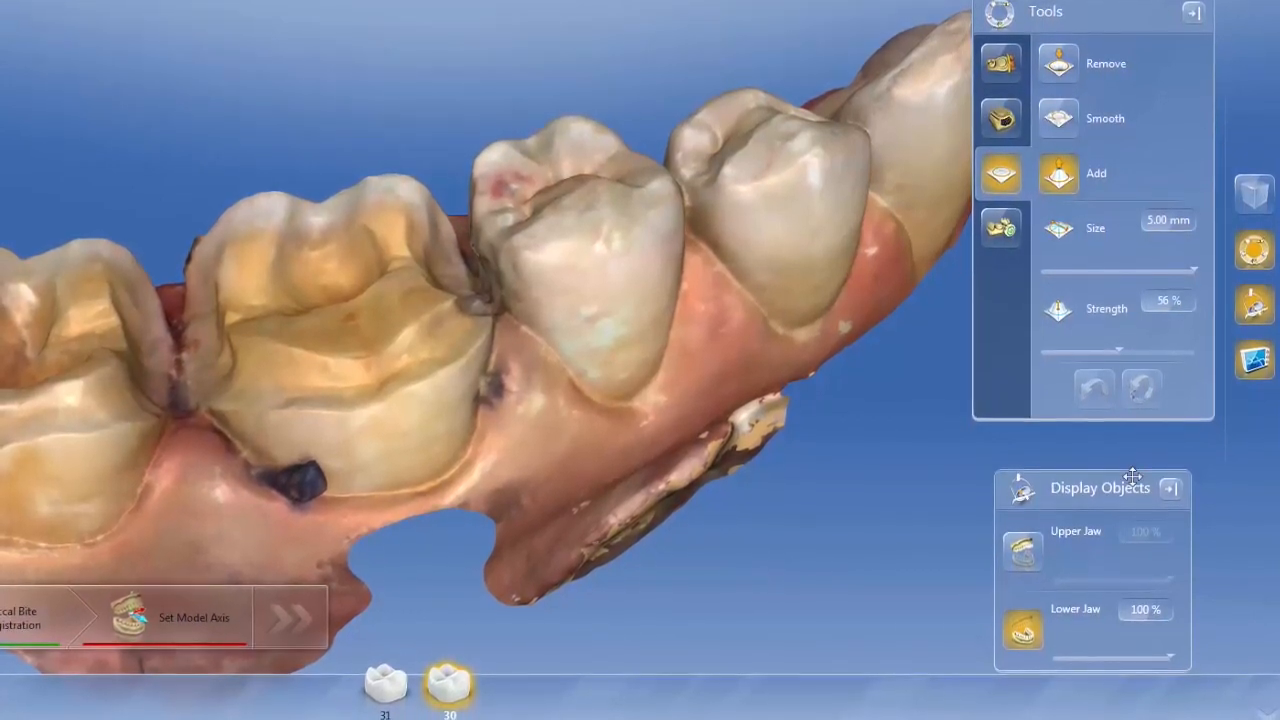
{"action": "left_click_drag", "start_coordinate": [1129, 468], "coordinate": [1120, 286]}
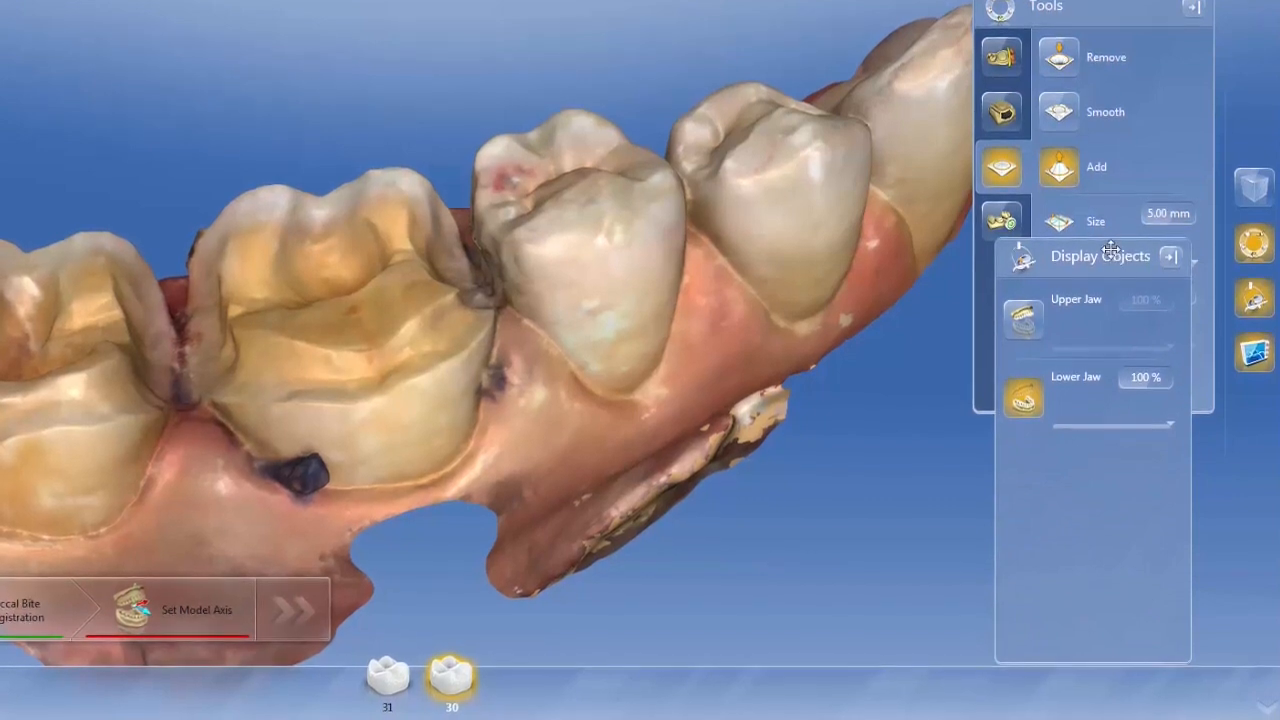
{"action": "mouse_move", "coordinate": [1120, 242]}
{"action": "left_mouse_down"}
{"action": "mouse_move", "coordinate": [1145, 470]}
{"action": "mouse_move", "coordinate": [1143, 447]}
{"action": "left_mouse_up"}
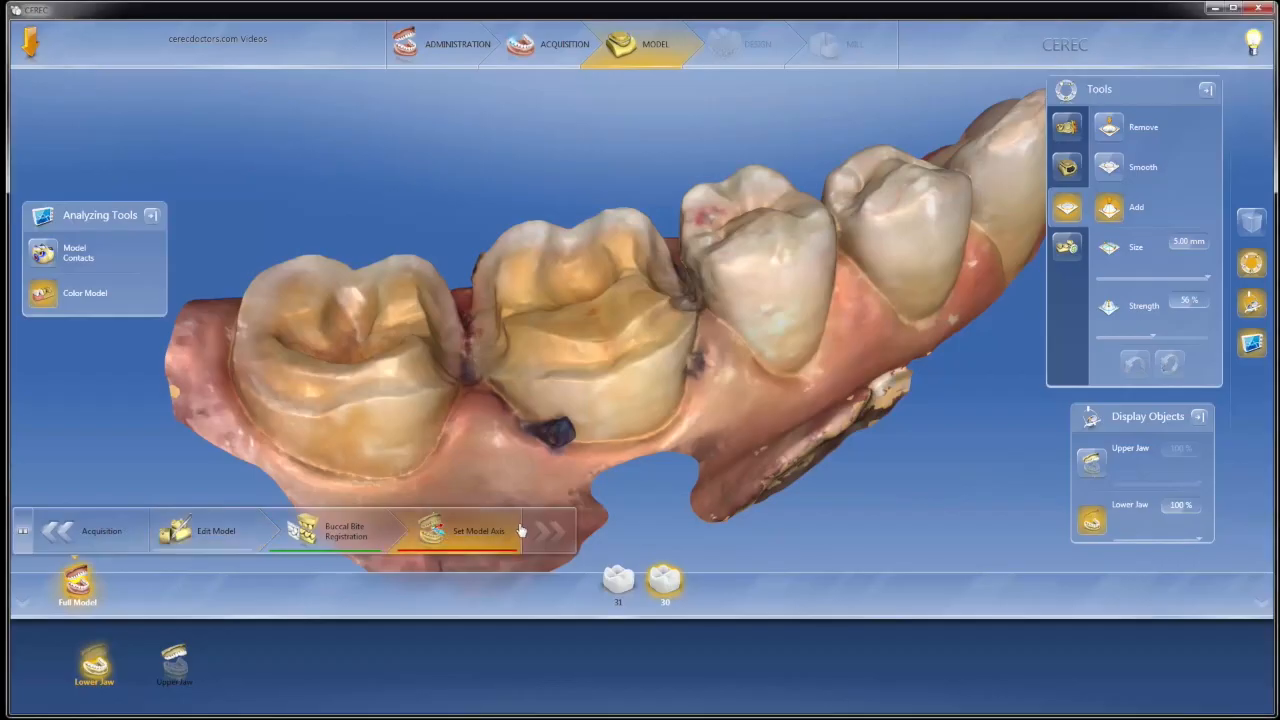
Start the Set Model Axis step and toggle the display of the upper and lower jaws
{"action": "left_click", "coordinate": [520, 531]}
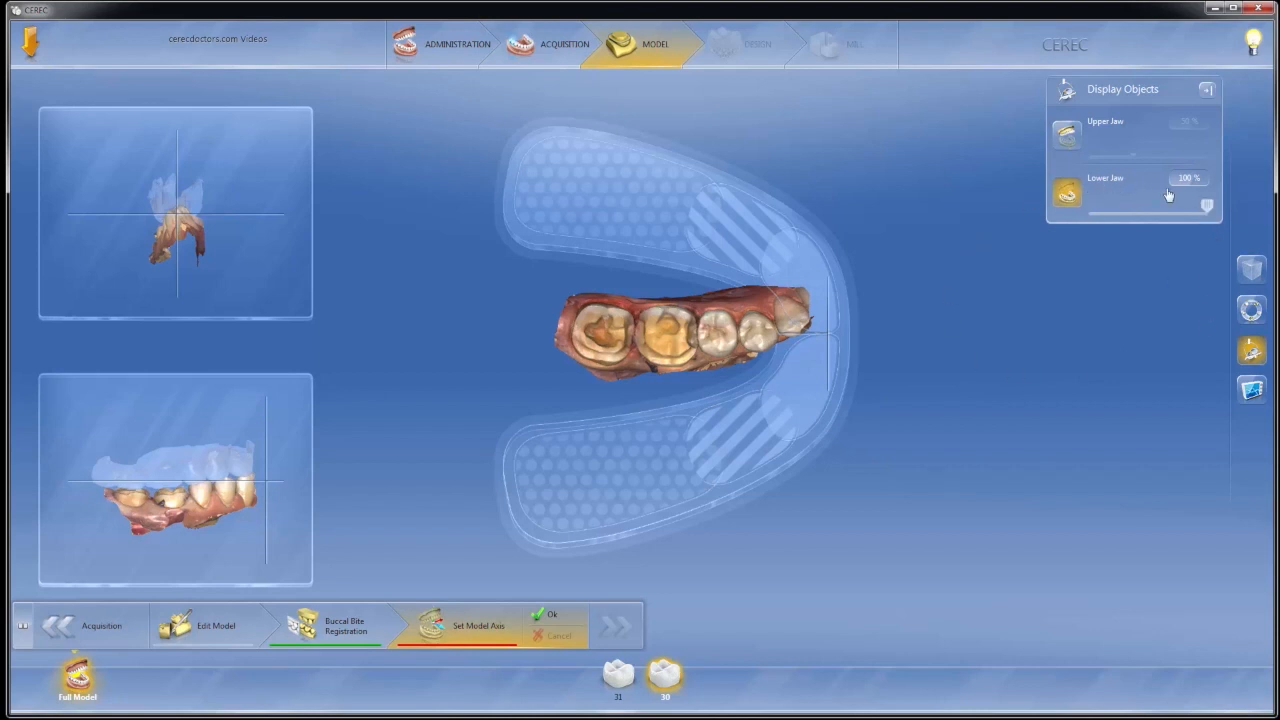
{"action": "left_click", "coordinate": [1067, 135]}
{"action": "left_click", "coordinate": [1072, 195]}
{"action": "left_click", "coordinate": [1077, 197]}
{"action": "left_click", "coordinate": [1077, 197]}
Move and rotate the lower jaw model so its teeth follow the curve of the arch template's lower half
{"action": "left_click_drag", "start_coordinate": [605, 338], "coordinate": [686, 462]}
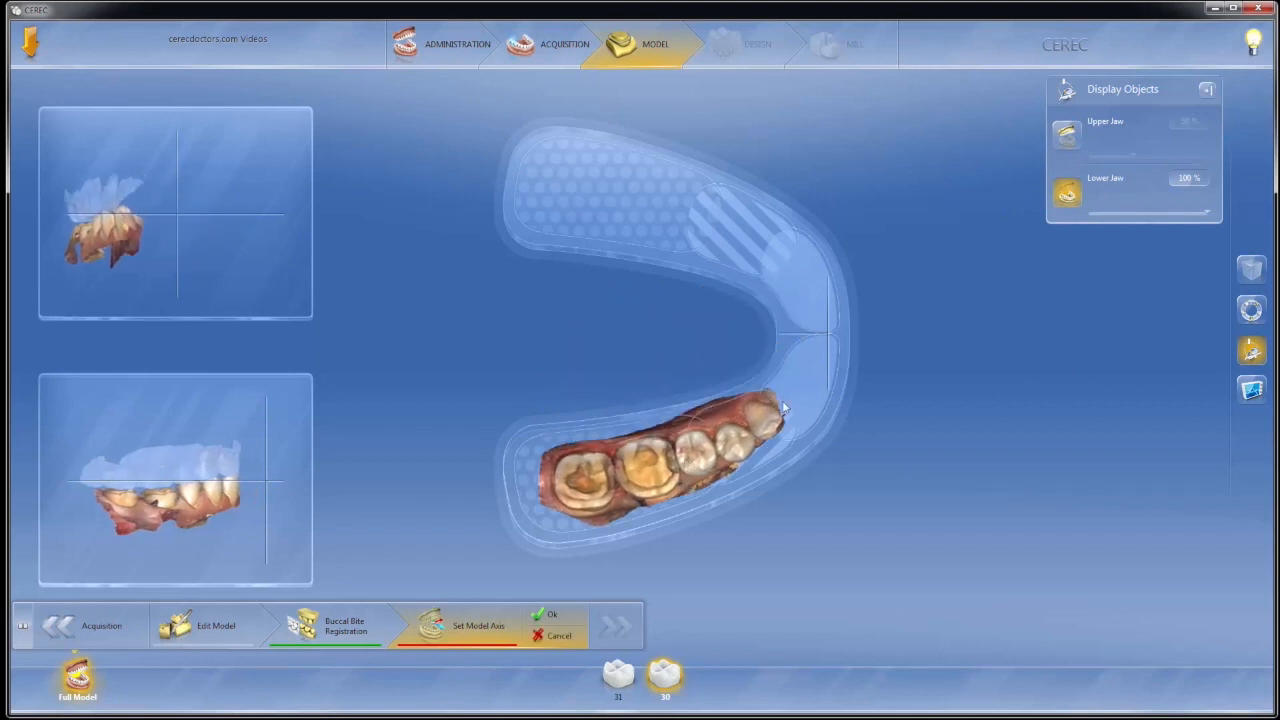
{"action": "left_click_drag", "start_coordinate": [772, 416], "coordinate": [772, 420]}
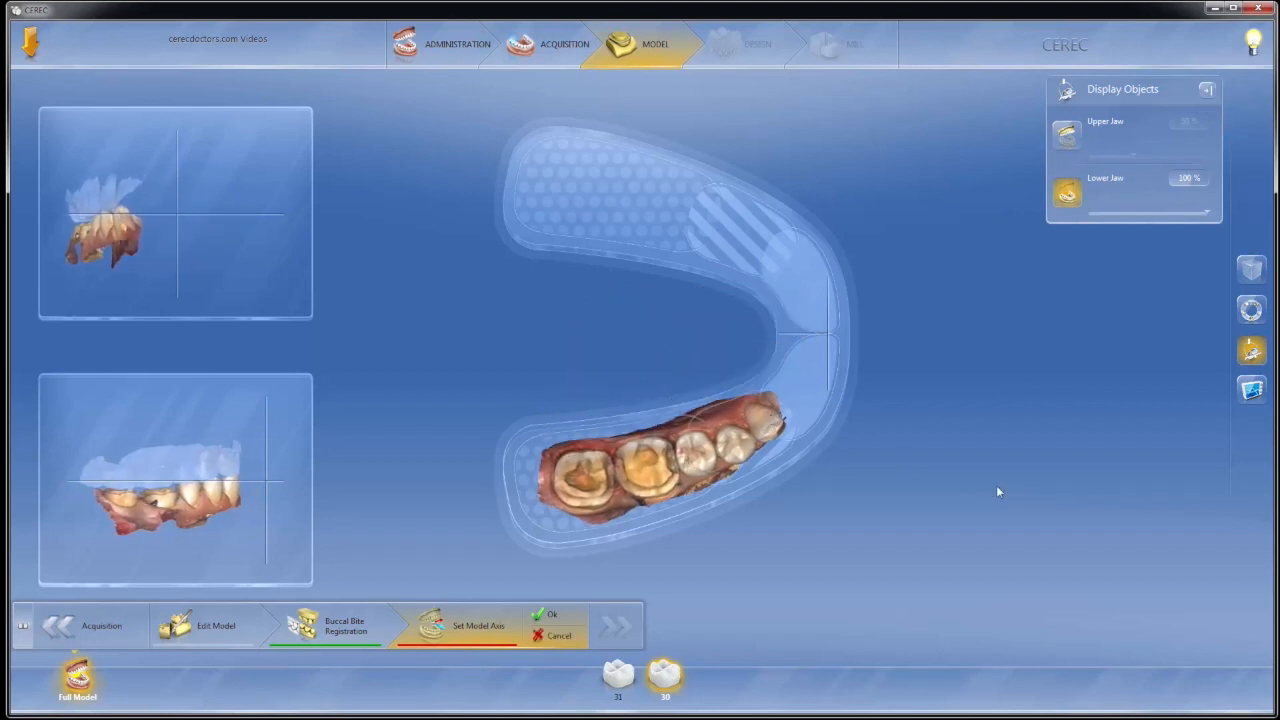
Try the Color Model and Model Box display options in the Analyzing Tools window and close the window
{"action": "left_click", "coordinate": [1251, 389]}
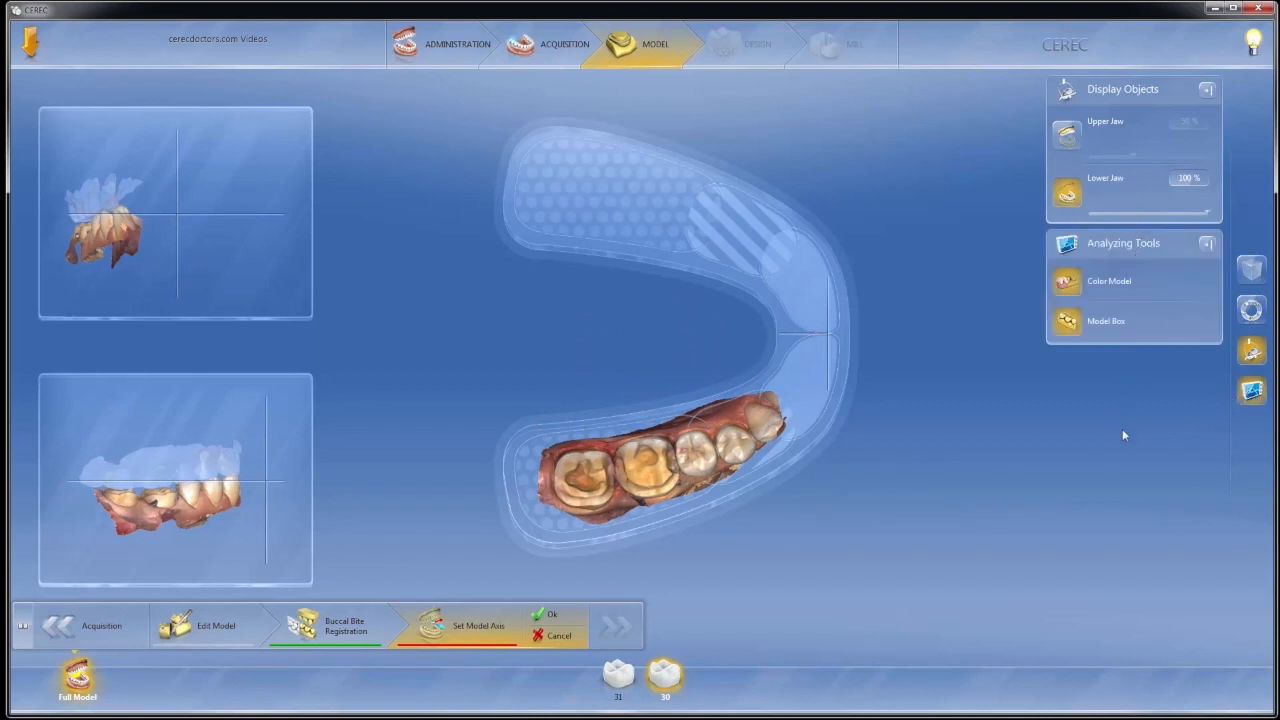
{"action": "left_click", "coordinate": [1067, 283]}
{"action": "left_click", "coordinate": [1067, 283]}
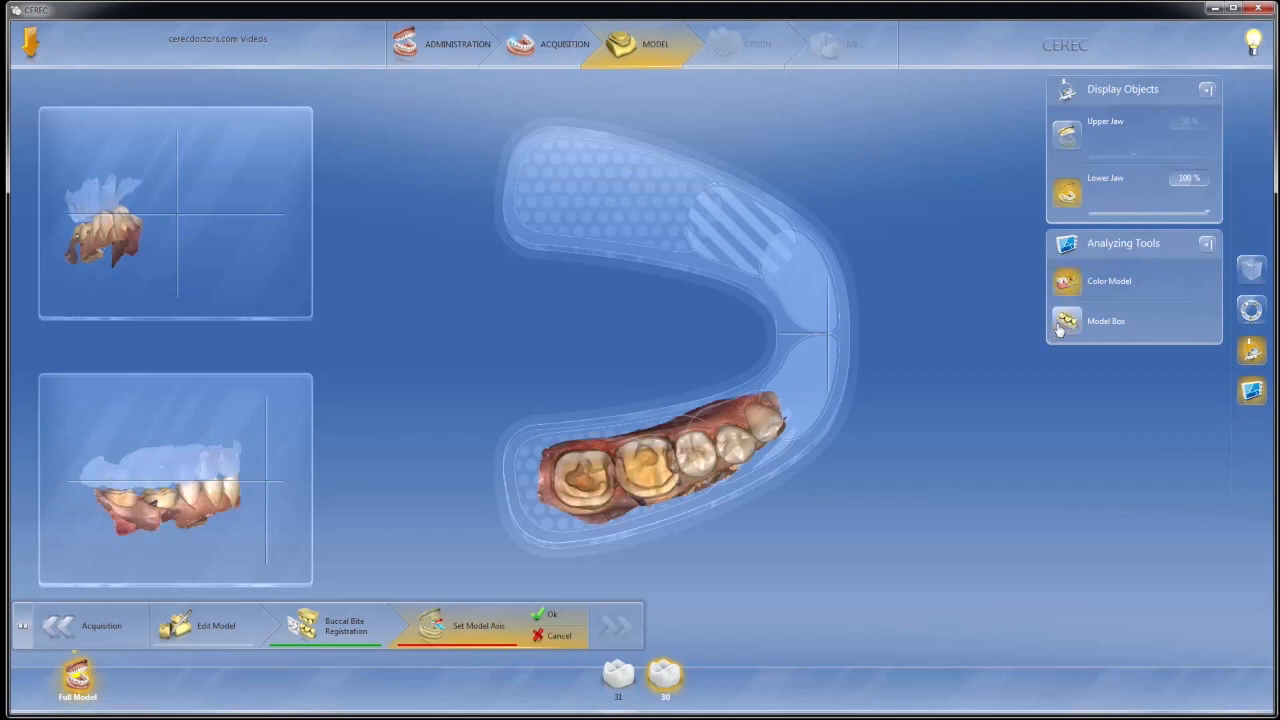
{"action": "left_click", "coordinate": [1206, 245]}
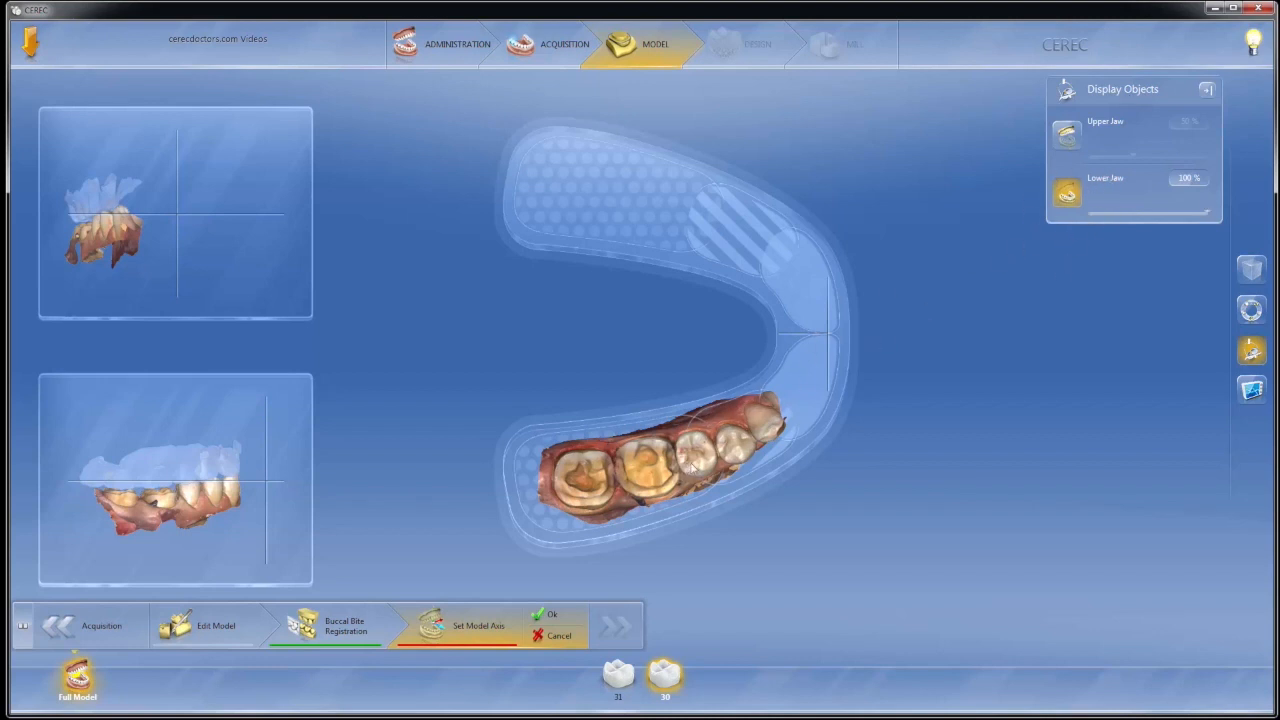
Check the jaw display options, show the Set Model Axis tool window and apply the aligned model axis
{"action": "left_click", "coordinate": [1067, 135]}
{"action": "left_click", "coordinate": [1066, 193]}
{"action": "left_click", "coordinate": [1248, 311]}
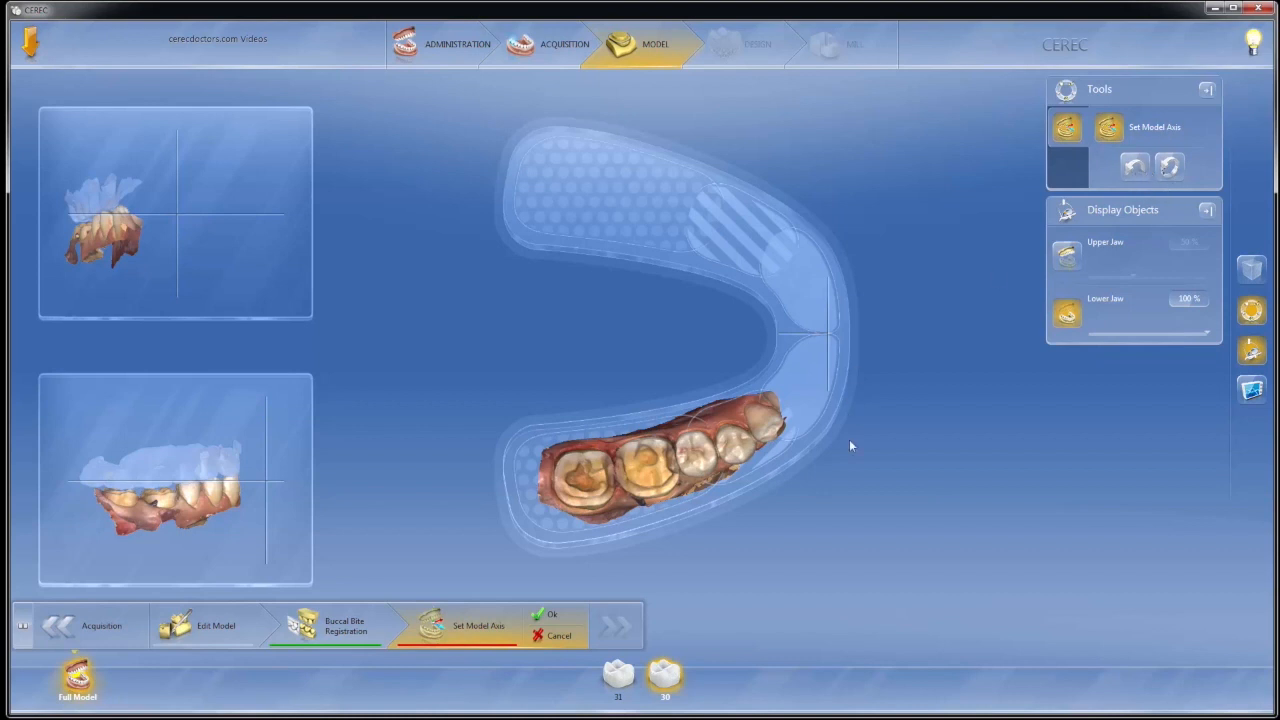
{"action": "left_click", "coordinate": [548, 614]}
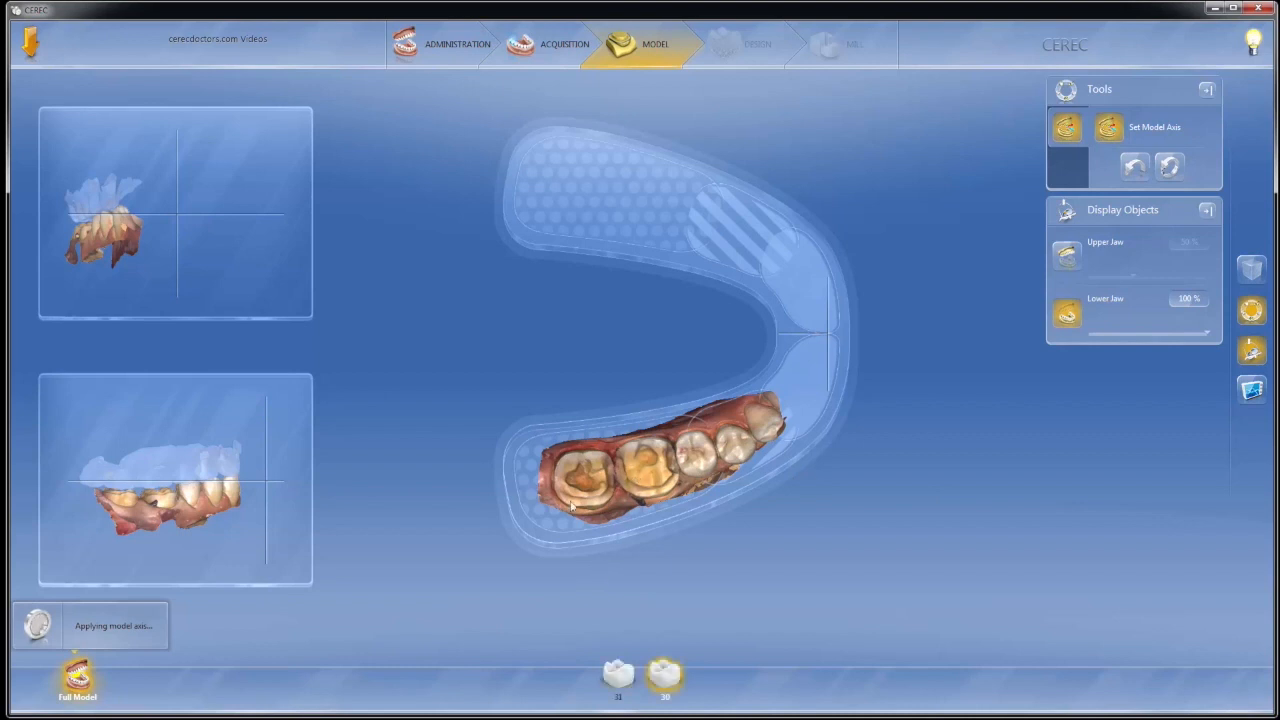